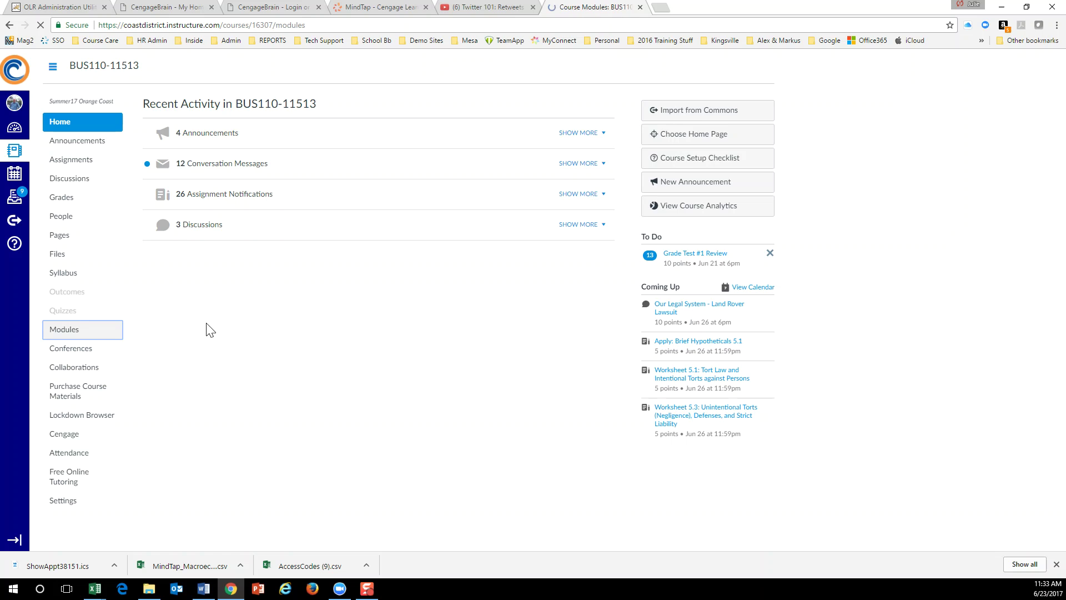
Step: Launch OCC - Business Law Summer 2017 lms from the MindTap Resources module in a new window
{"action": "scroll", "coordinate": [359, 312], "scroll_direction": "down", "scroll_amount": 1}
{"action": "scroll", "coordinate": [359, 312], "scroll_direction": "down", "scroll_amount": 8}
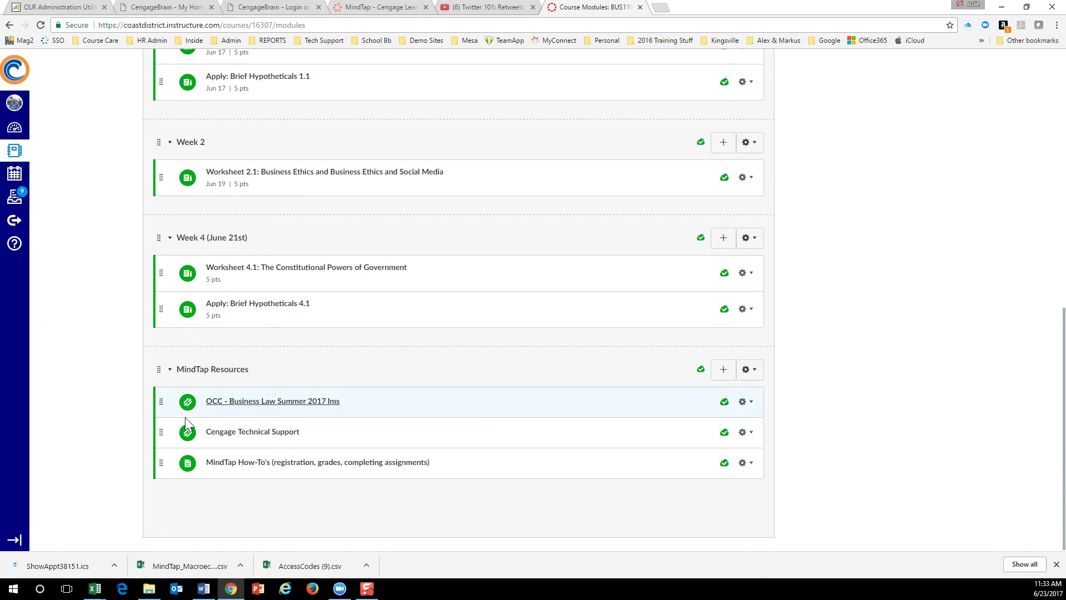
{"action": "left_click", "coordinate": [244, 404]}
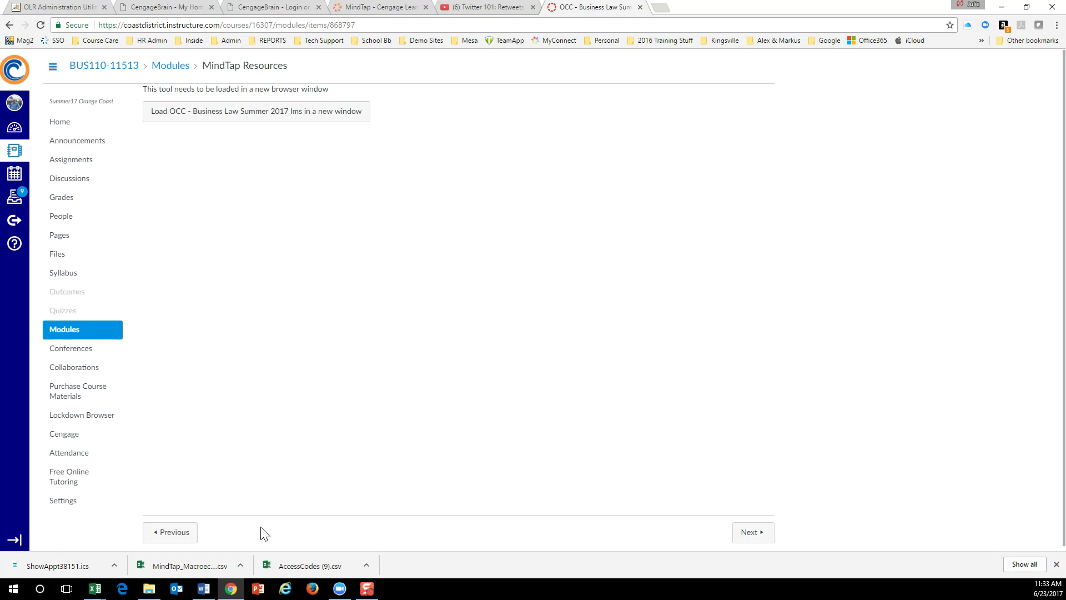
{"action": "left_click", "coordinate": [244, 117]}
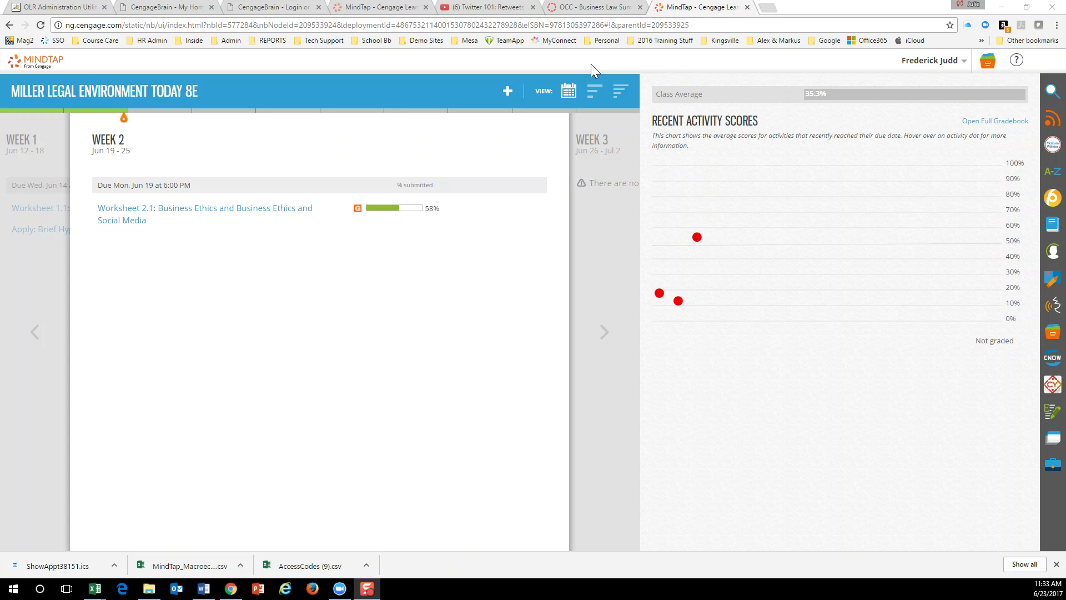
Step: Search the CNOW homework assignments for "cyber" and open the assignment options of Worksheet 6.3: Criminal Procedures and Cyber Crime
{"action": "left_click", "coordinate": [1051, 358]}
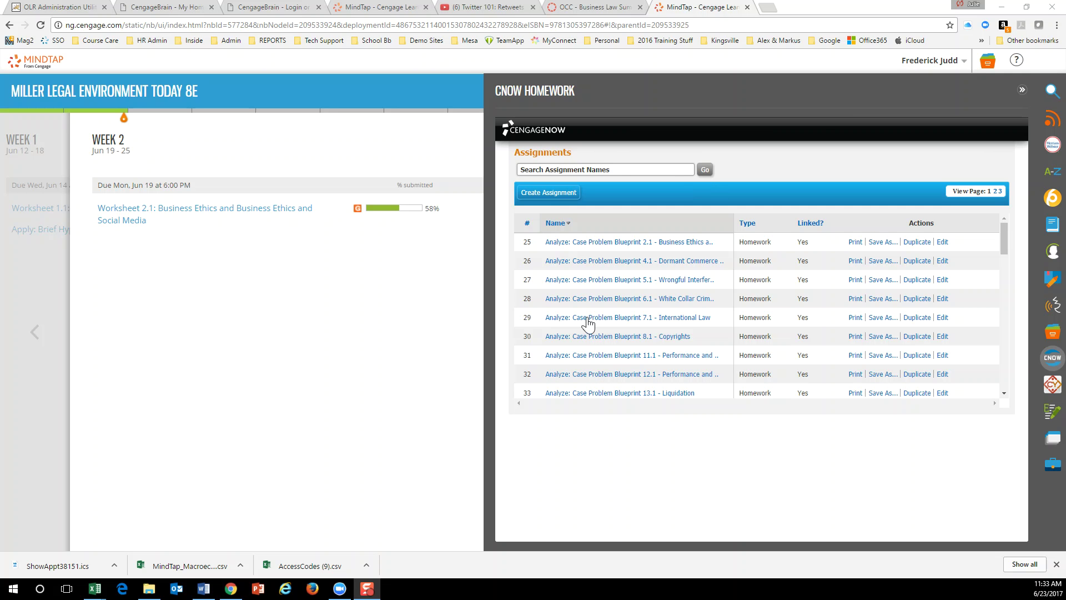
{"action": "left_click", "coordinate": [611, 170]}
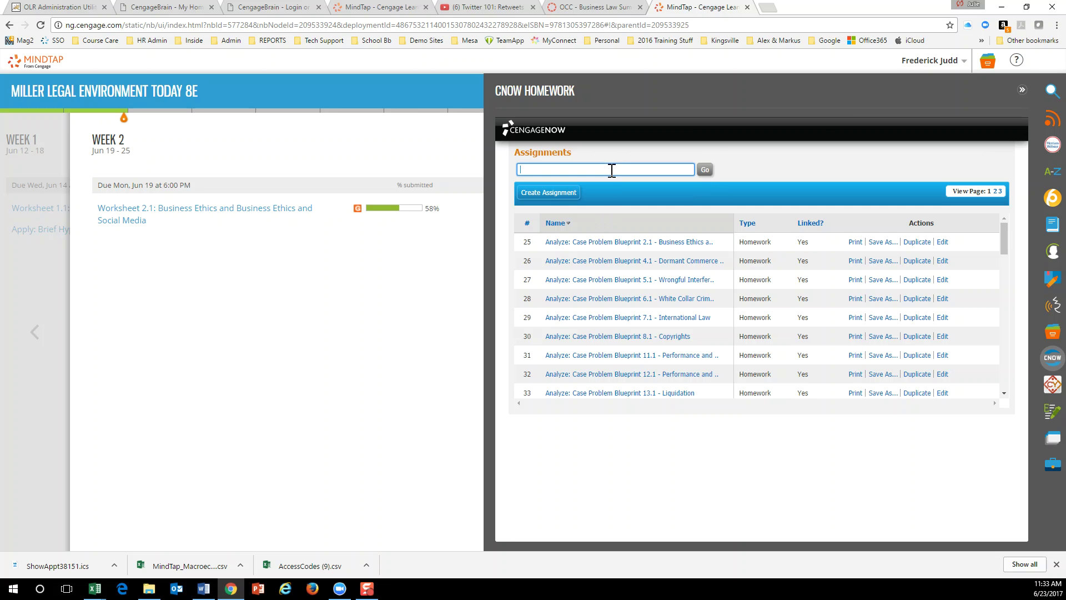
{"action": "type", "text": "cyber"}
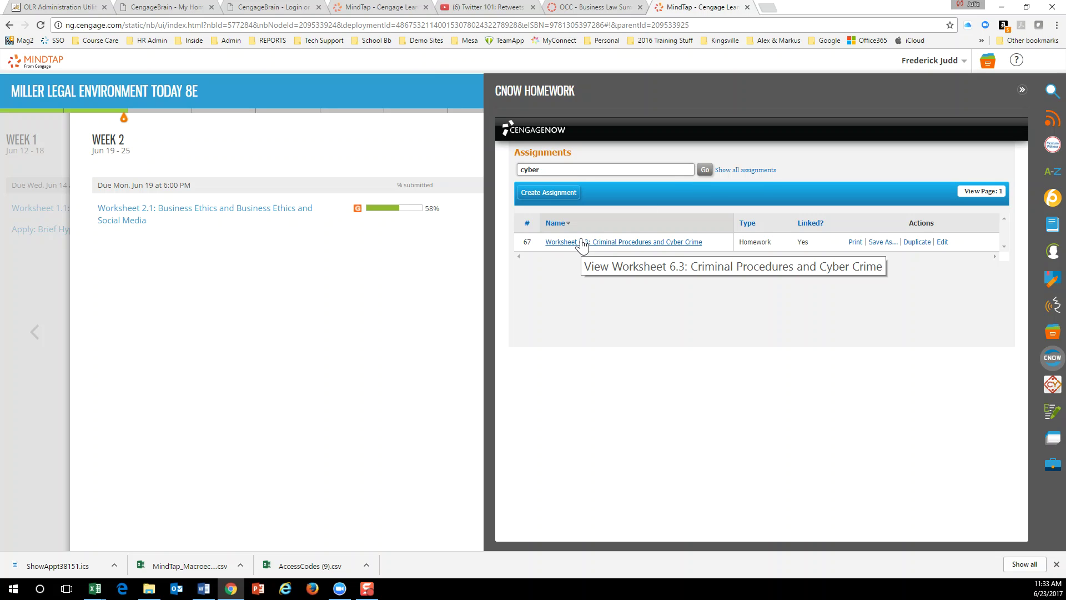
{"action": "left_click", "coordinate": [938, 244]}
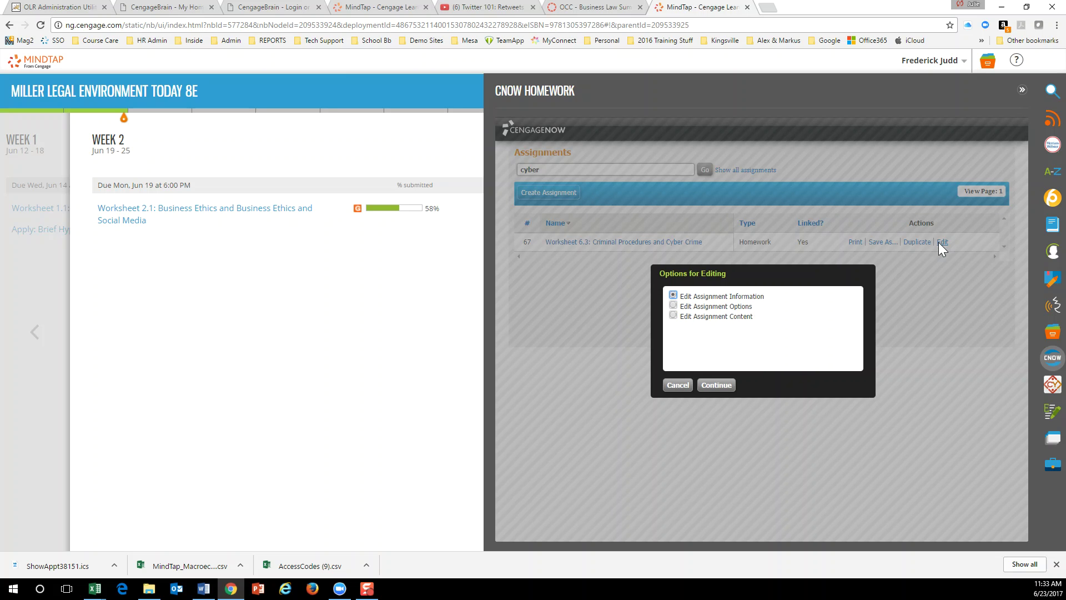
{"action": "left_click", "coordinate": [673, 305]}
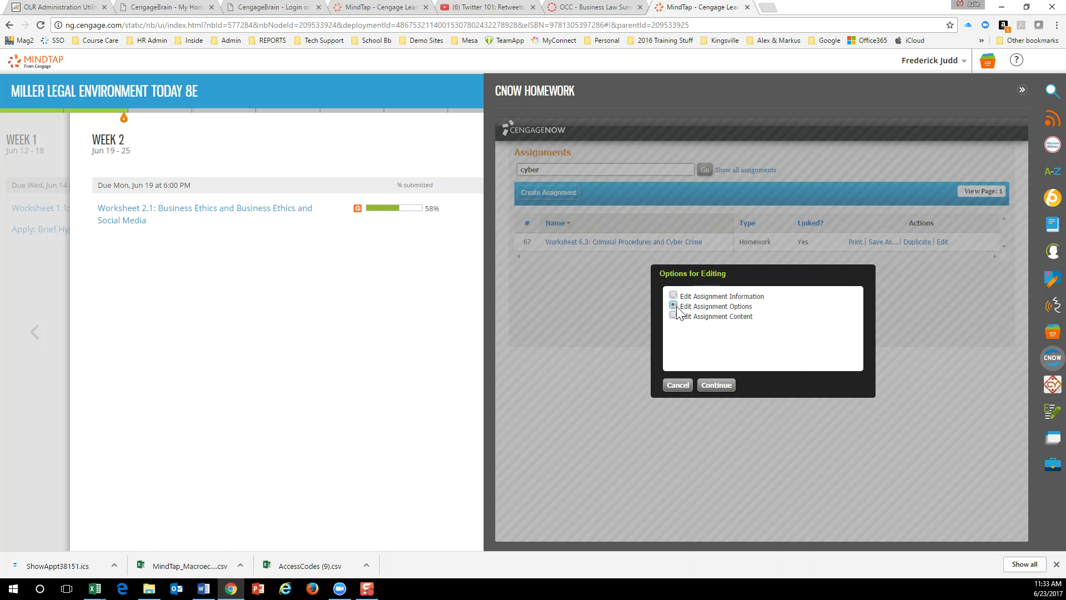
{"action": "left_click", "coordinate": [709, 385]}
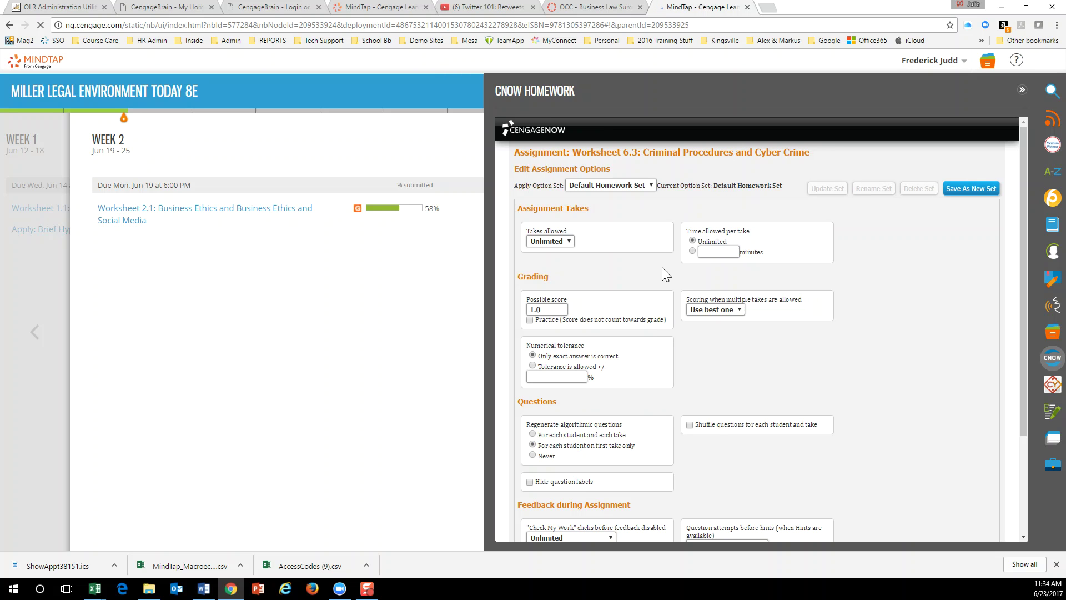
Step: Set Worksheet 6.3's possible score to 5 and takes allowed to 3, and save the options
{"action": "double_click", "coordinate": [543, 310]}
{"action": "type", "text": "5"}
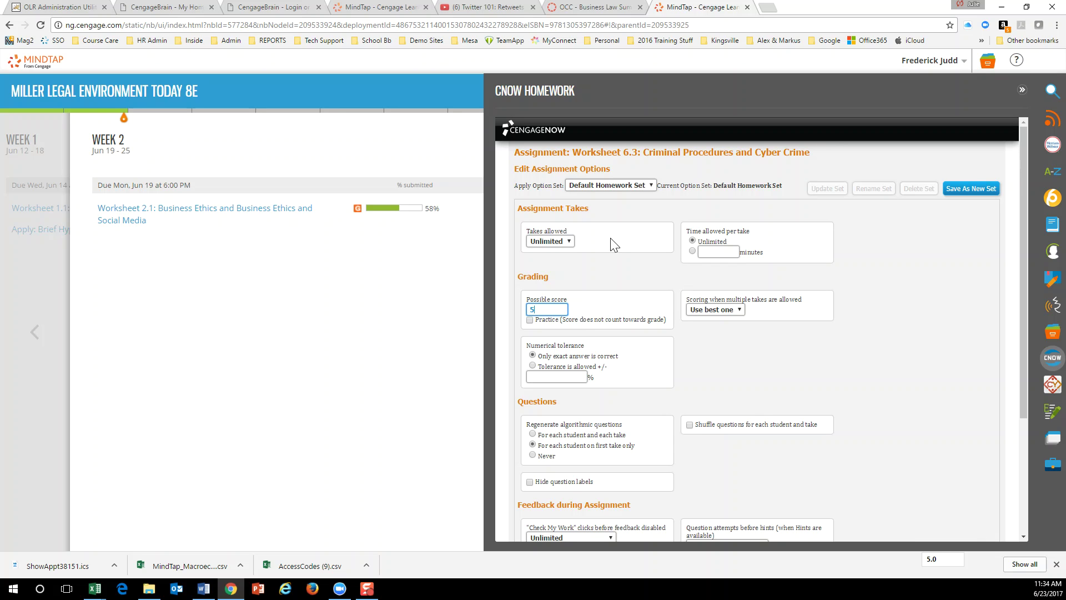
{"action": "left_click", "coordinate": [569, 241]}
{"action": "left_click", "coordinate": [542, 278]}
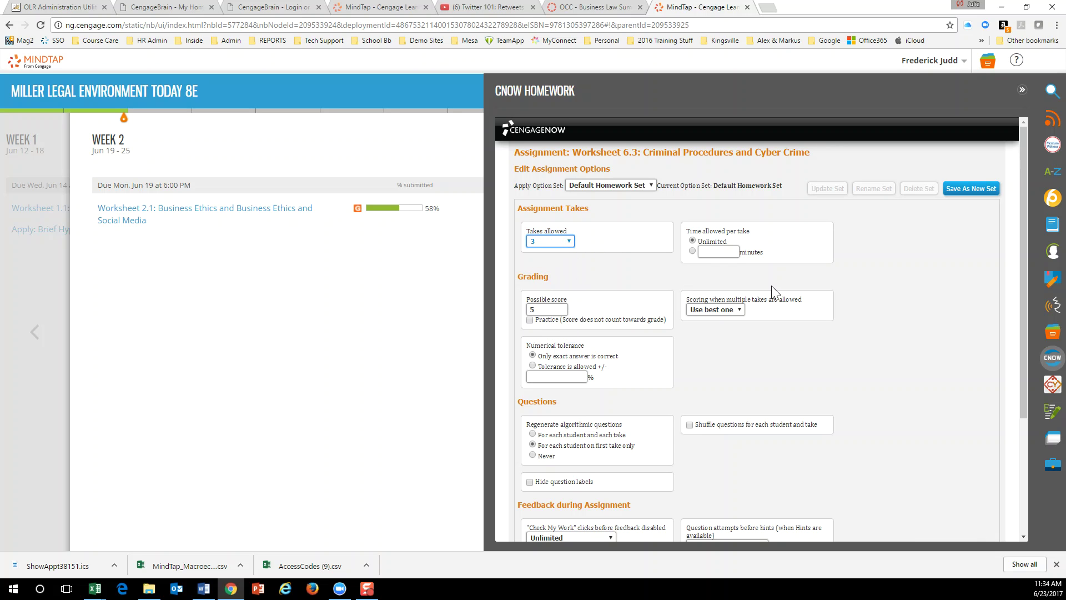
{"action": "scroll", "coordinate": [818, 334], "scroll_direction": "down", "scroll_amount": 3}
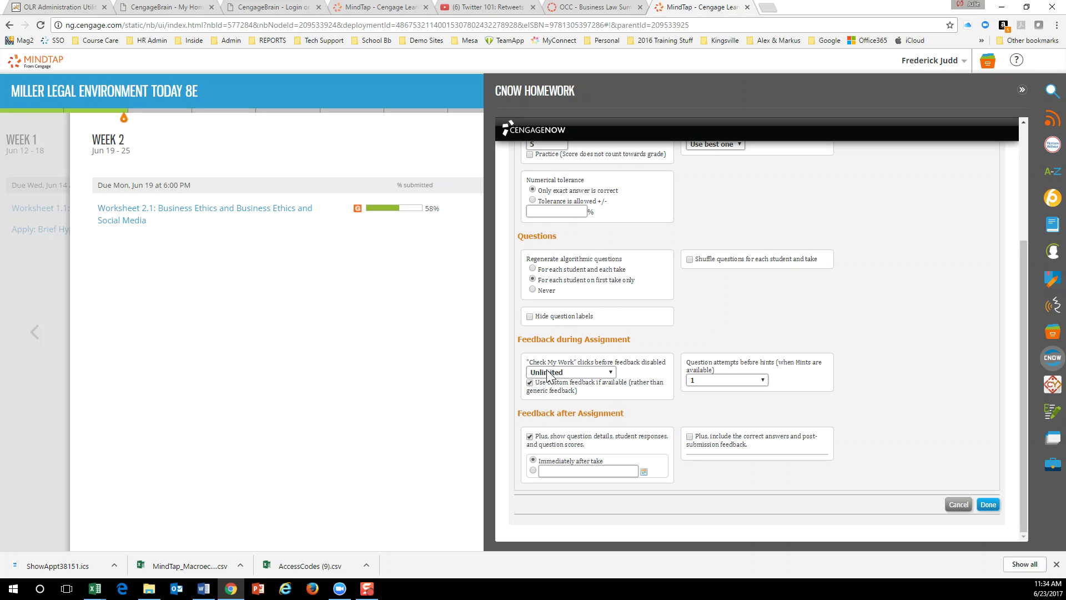
{"action": "left_click", "coordinate": [988, 504]}
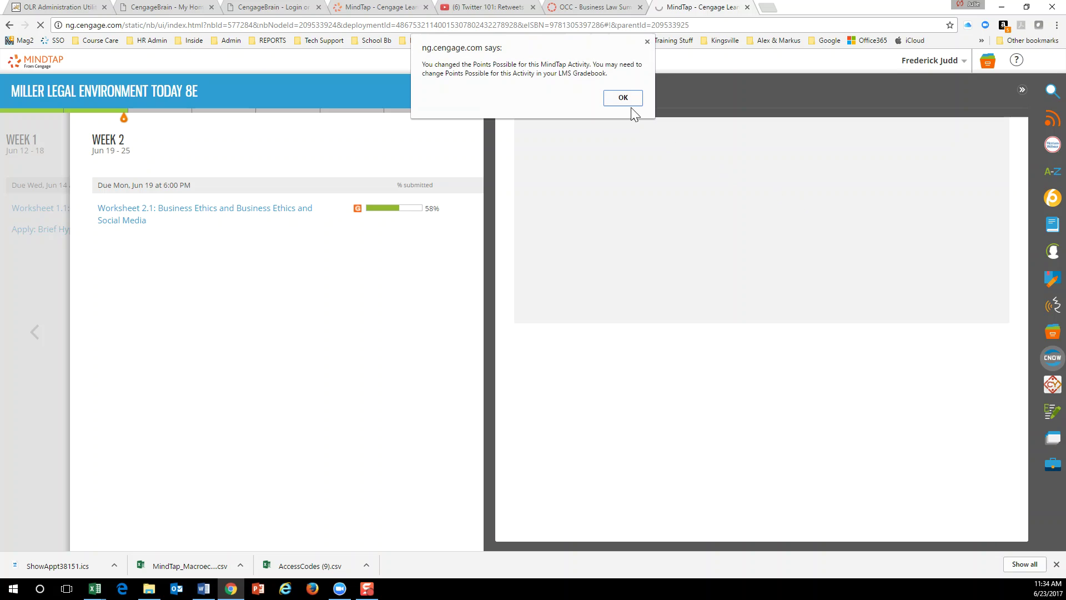
{"action": "left_click", "coordinate": [620, 97]}
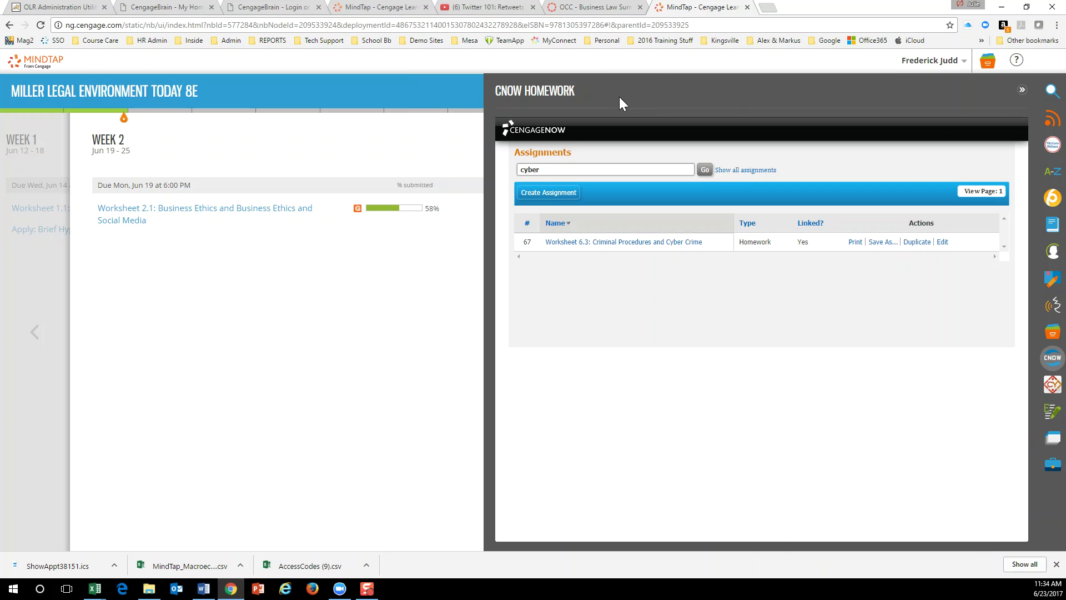
Step: Search the homework assignments for "6.1" and open the assignment options of Apply: Brief Hypotheticals 6.1
{"action": "double_click", "coordinate": [544, 173]}
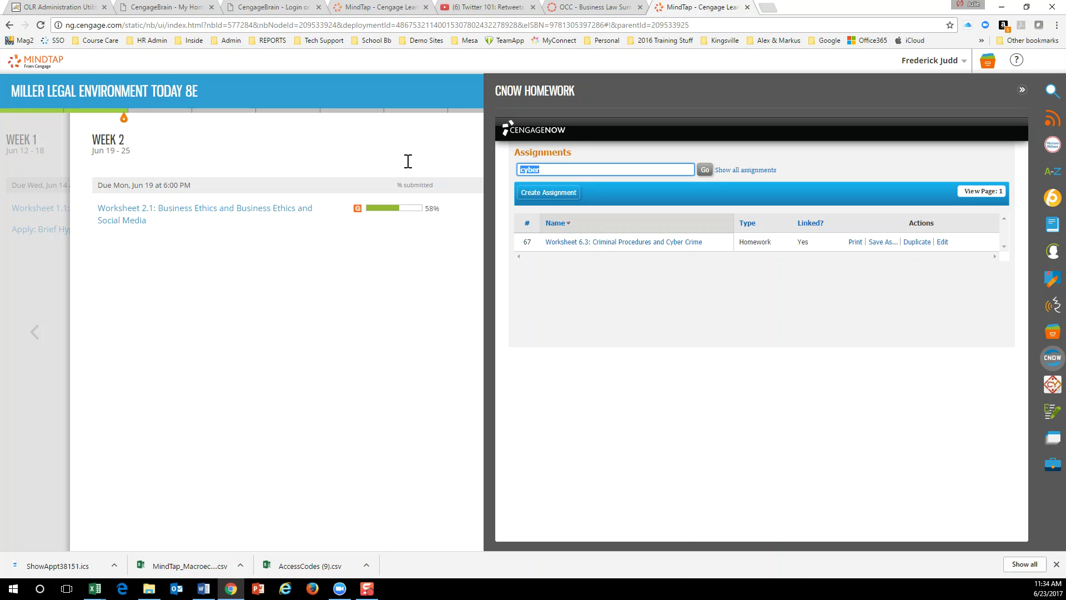
{"action": "type", "text": "6.1"}
{"action": "key", "text": "Return"}
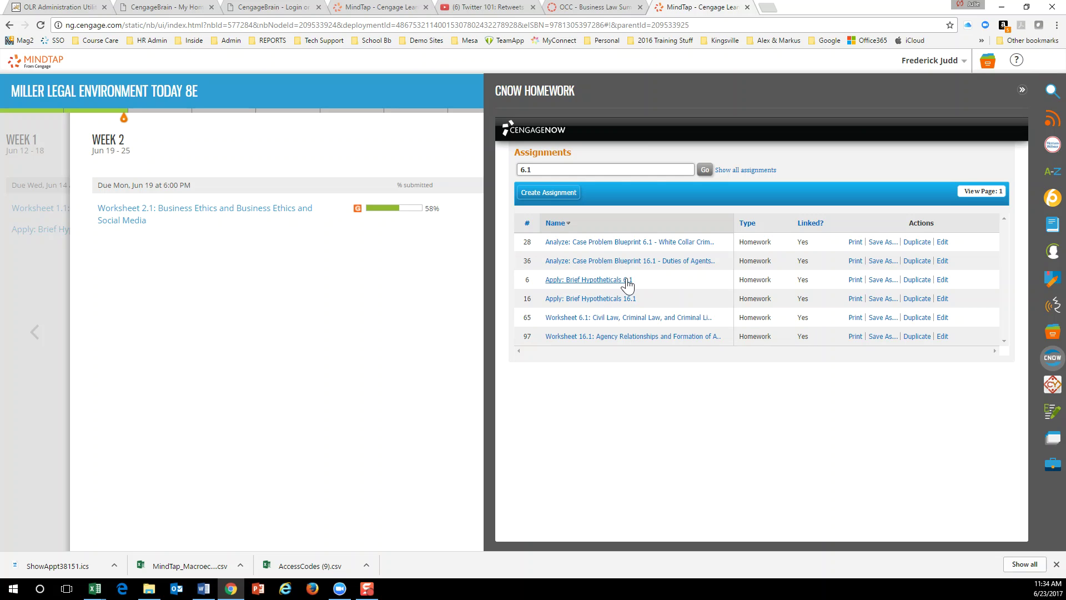
{"action": "left_click", "coordinate": [942, 280]}
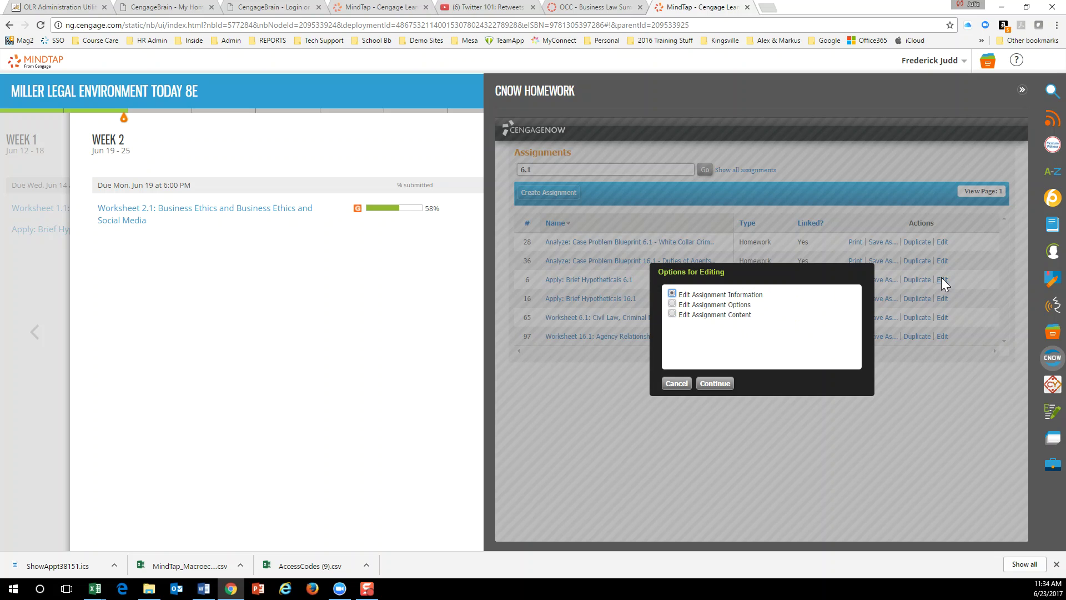
{"action": "left_click", "coordinate": [673, 305]}
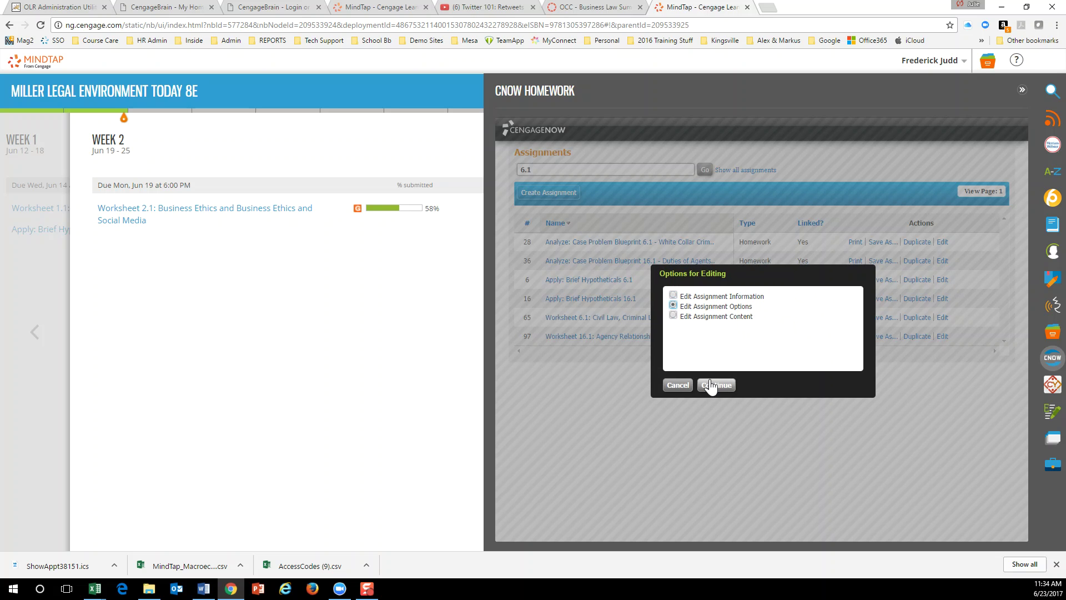
{"action": "left_click", "coordinate": [711, 383]}
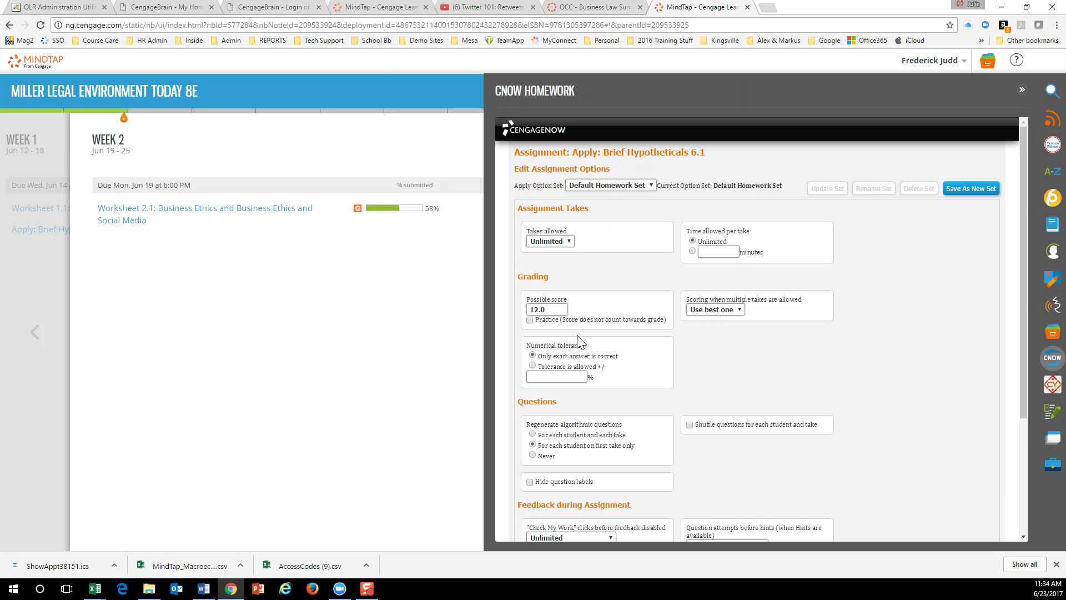
Step: Set the possible score of Apply: Brief Hypotheticals 6.1 to 5, limit its takes allowed, and save the options
{"action": "left_click_drag", "start_coordinate": [567, 311], "coordinate": [496, 310]}
{"action": "type", "text": "5"}
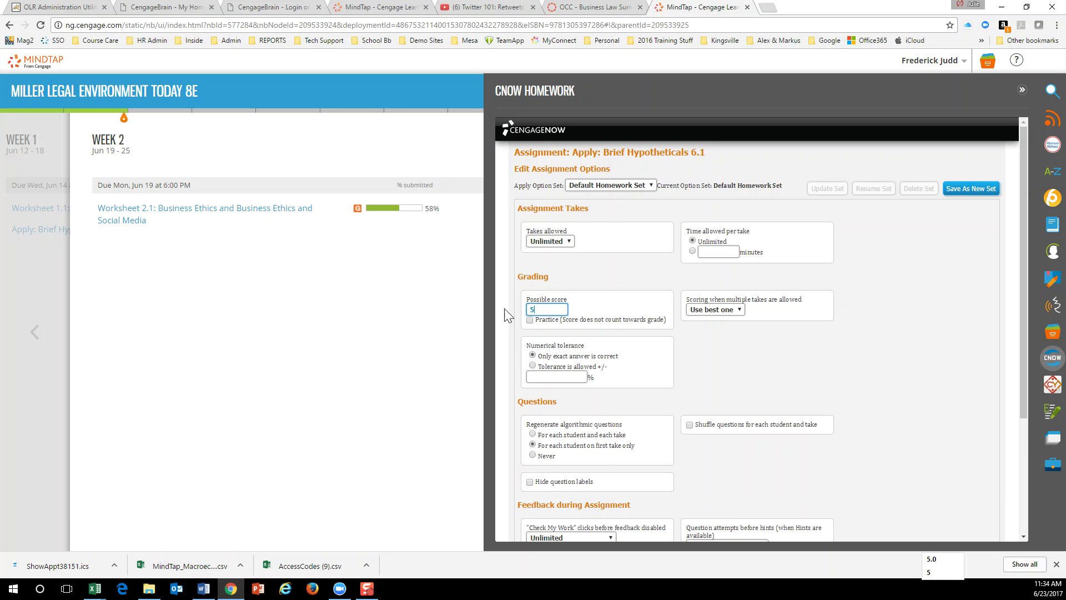
{"action": "left_click", "coordinate": [569, 242]}
{"action": "left_click", "coordinate": [548, 266]}
{"action": "scroll", "coordinate": [794, 325], "scroll_direction": "down", "scroll_amount": 3}
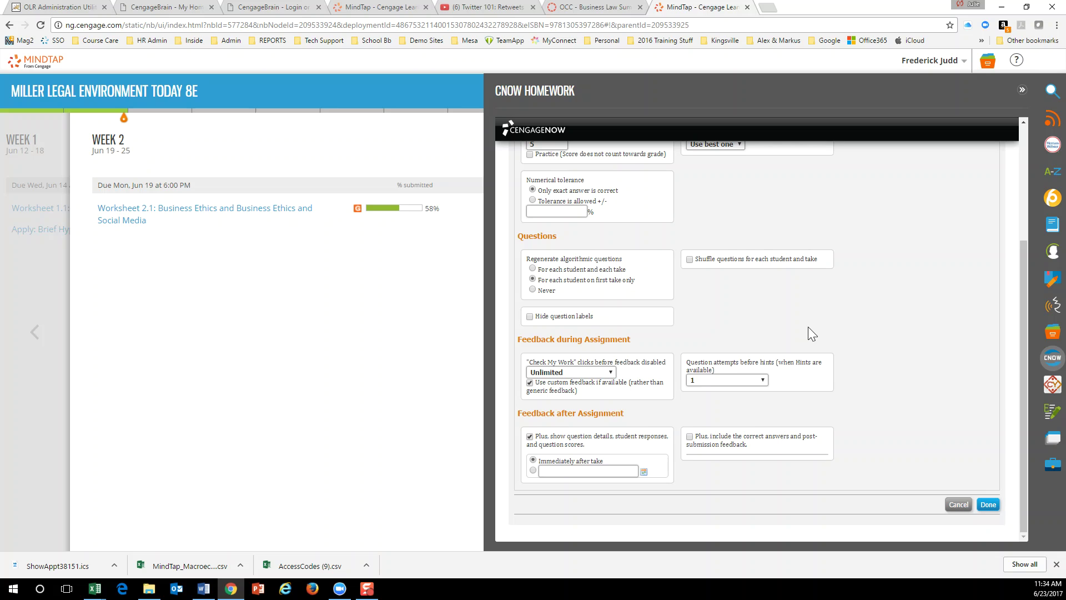
{"action": "left_click", "coordinate": [987, 504]}
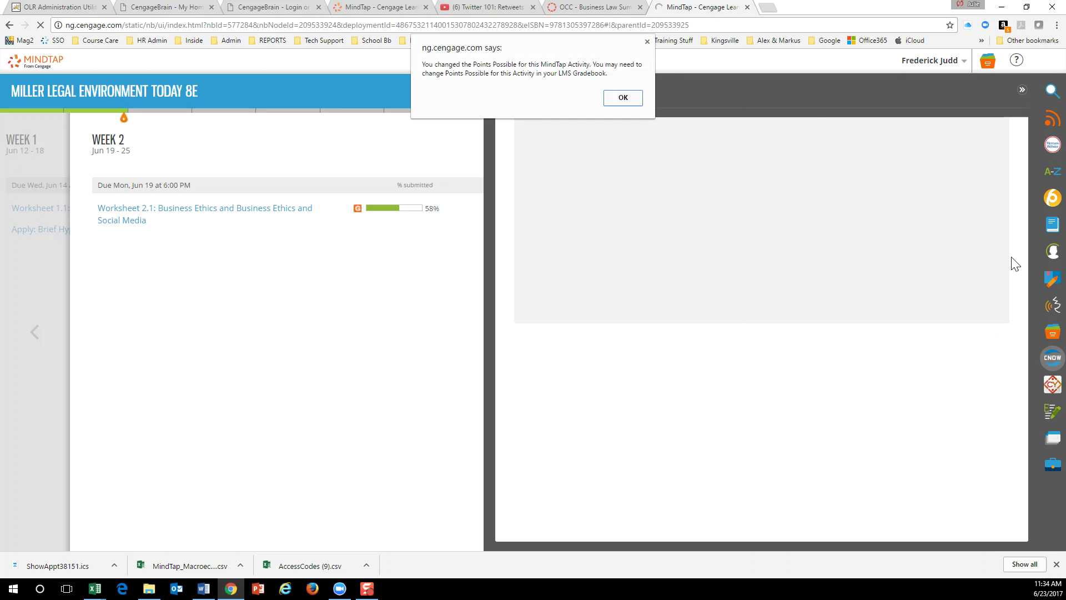
{"action": "left_click", "coordinate": [623, 100]}
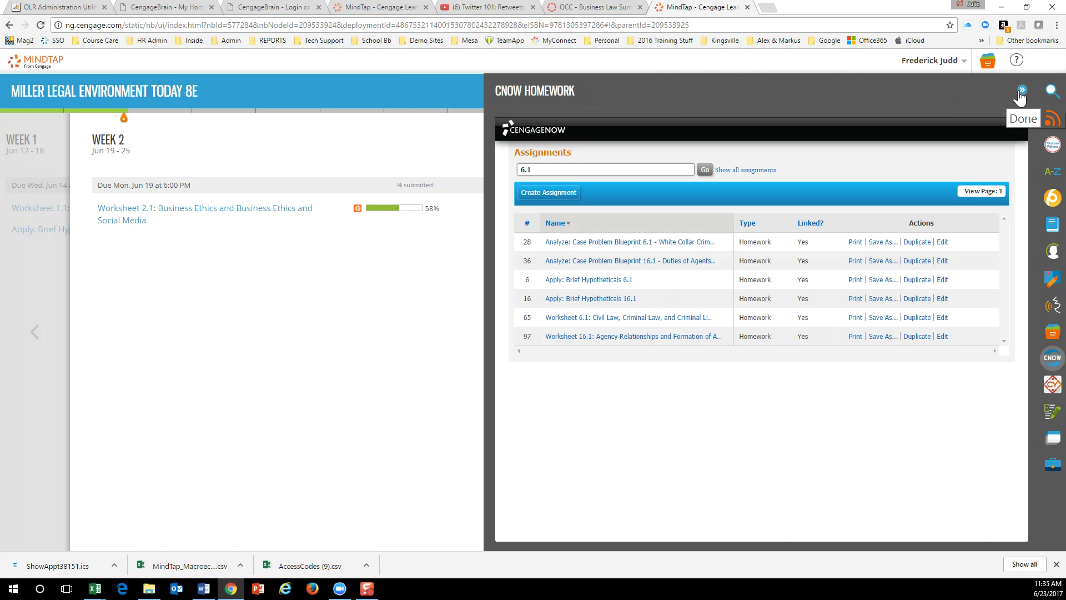
Step: Close CNOW Homework and, back in the Canvas course, open the Miller The Legal Environment Today 8e MindTap content in Cengage, expanding Unit 1
{"action": "left_click", "coordinate": [1021, 92]}
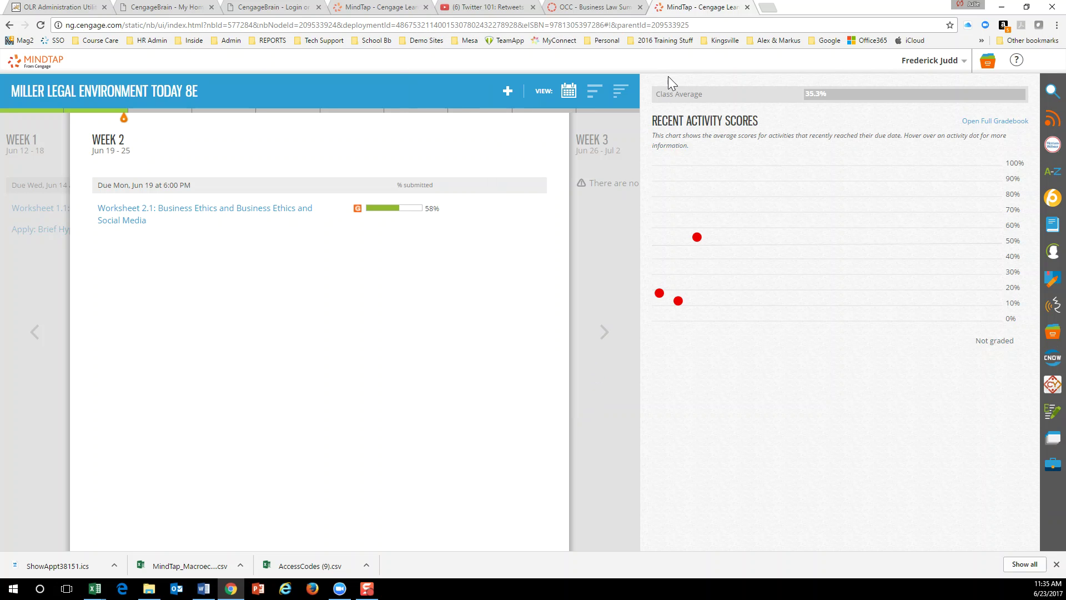
{"action": "left_click", "coordinate": [577, 9]}
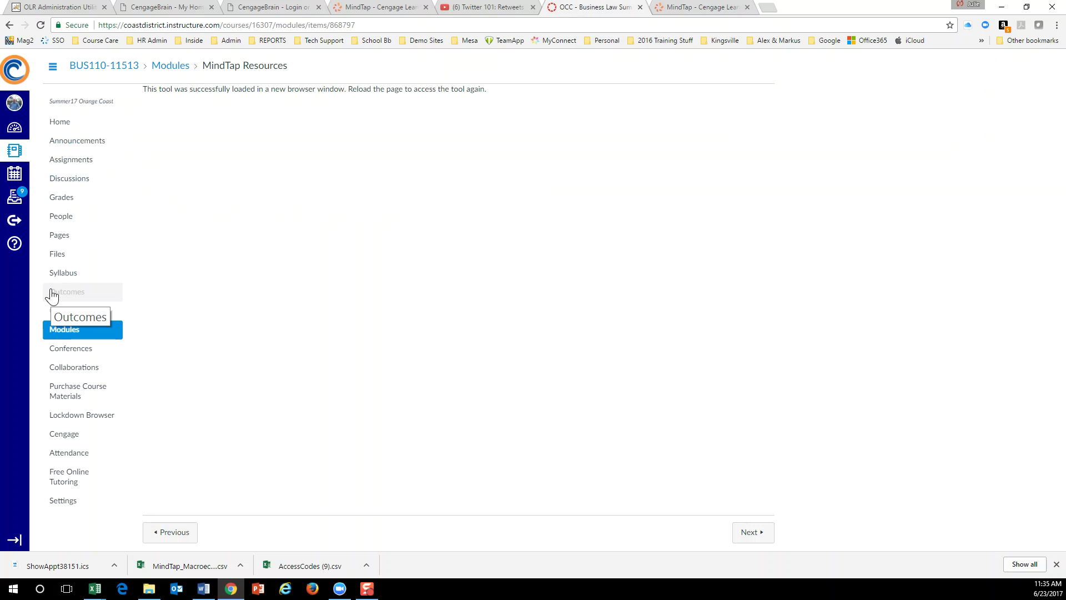
{"action": "left_click", "coordinate": [55, 436]}
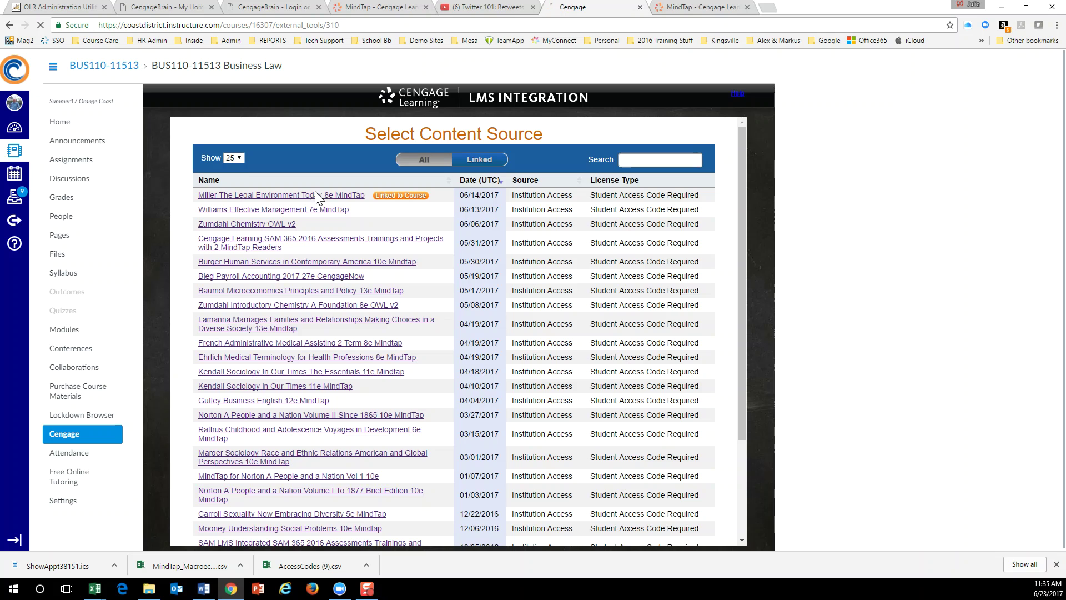
{"action": "left_click", "coordinate": [315, 192]}
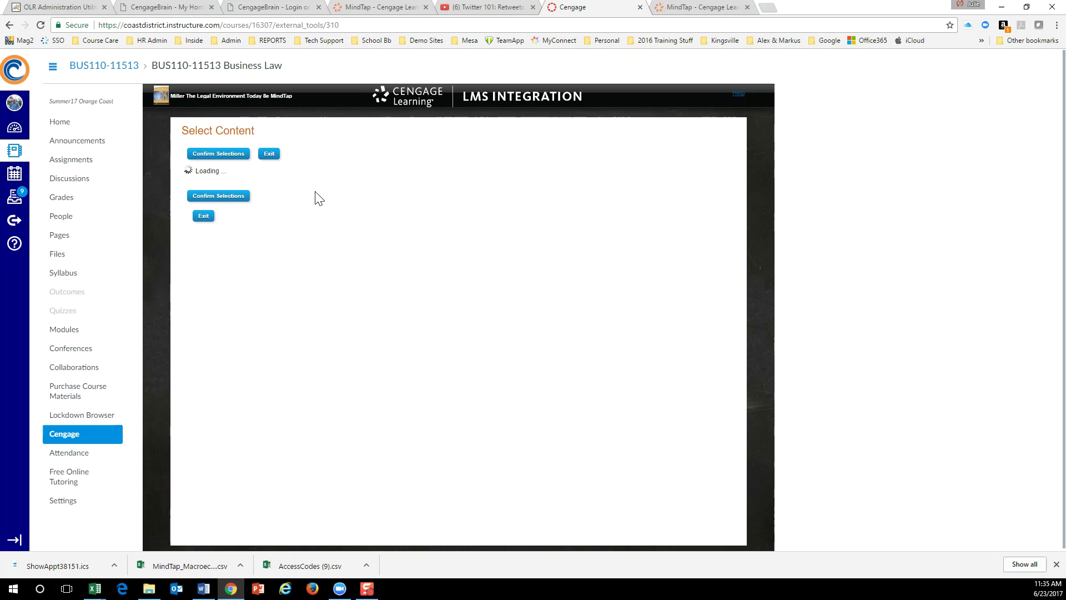
{"action": "left_click", "coordinate": [215, 204]}
{"action": "scroll", "coordinate": [453, 210], "scroll_direction": "down", "scroll_amount": 7}
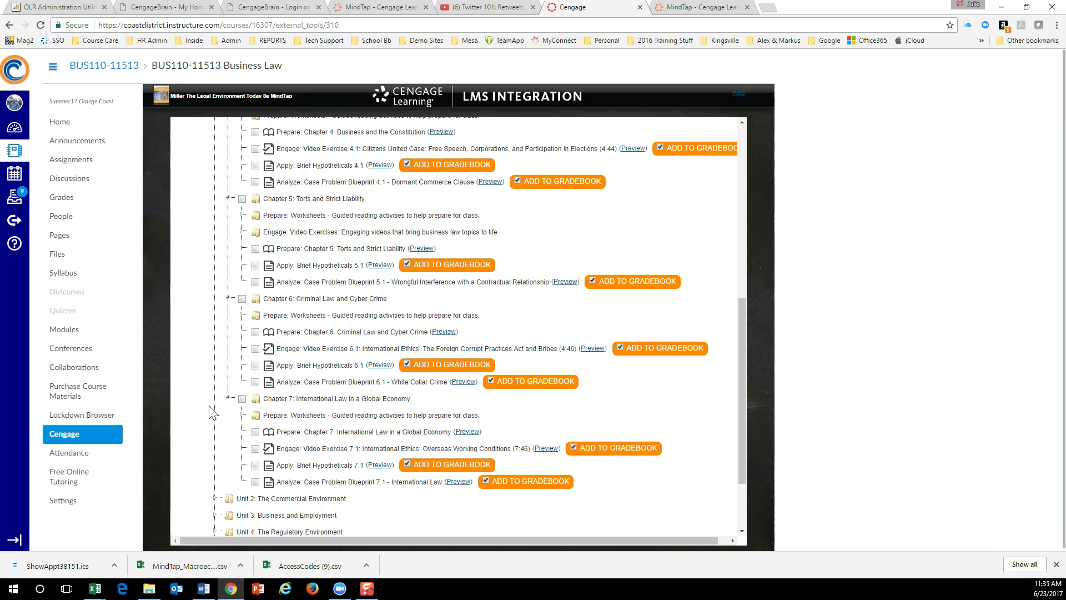
Step: Select Apply: Brief Hypotheticals 6.1 and Worksheet 6.3 under Chapter 6 and confirm adding them to the course
{"action": "left_click", "coordinate": [255, 366]}
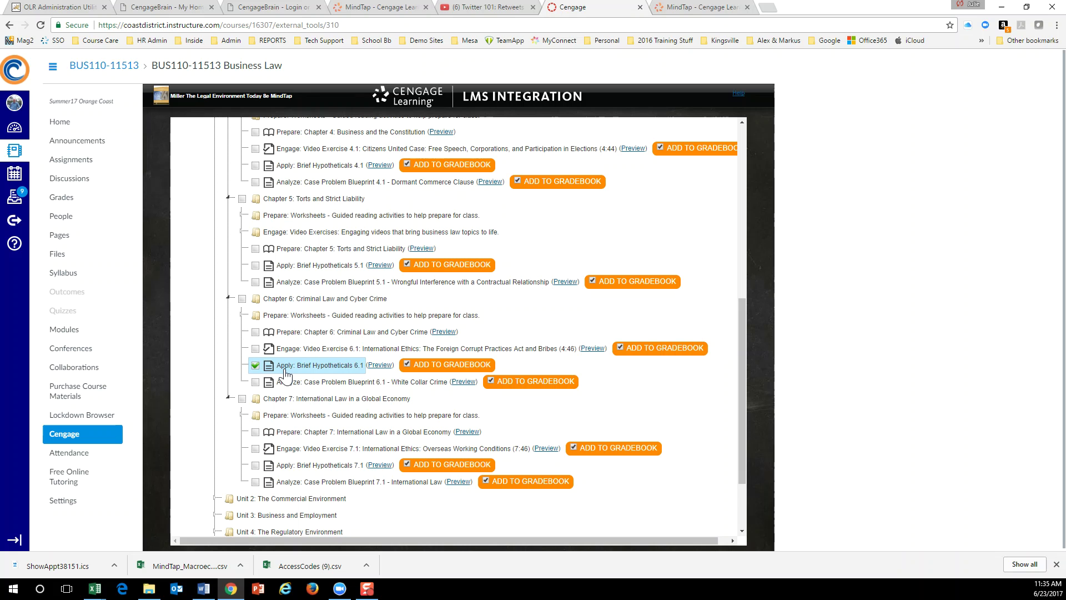
{"action": "left_click", "coordinate": [242, 314]}
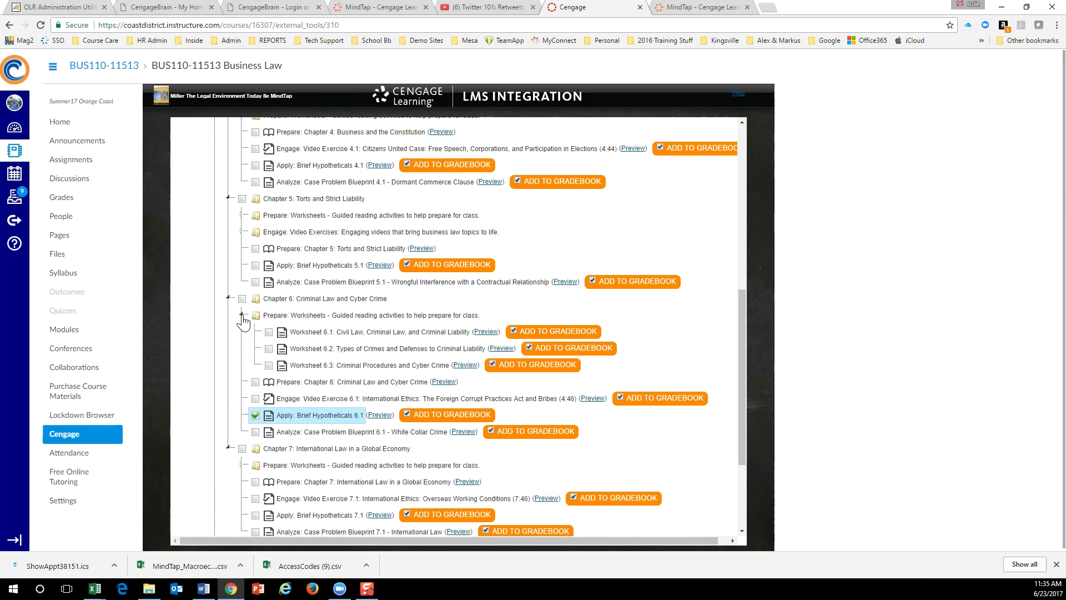
{"action": "left_click", "coordinate": [269, 365]}
{"action": "left_click", "coordinate": [269, 349]}
{"action": "scroll", "coordinate": [250, 250], "scroll_direction": "up", "scroll_amount": 7}
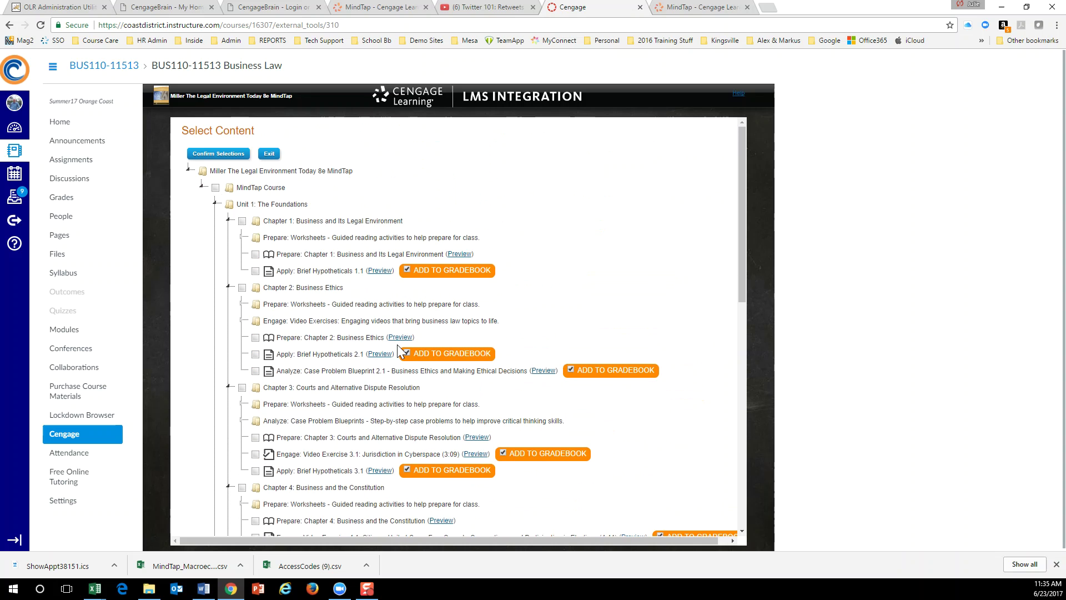
{"action": "scroll", "coordinate": [333, 250], "scroll_direction": "down", "scroll_amount": 10}
{"action": "left_click", "coordinate": [206, 492]}
{"action": "left_click", "coordinate": [273, 177]}
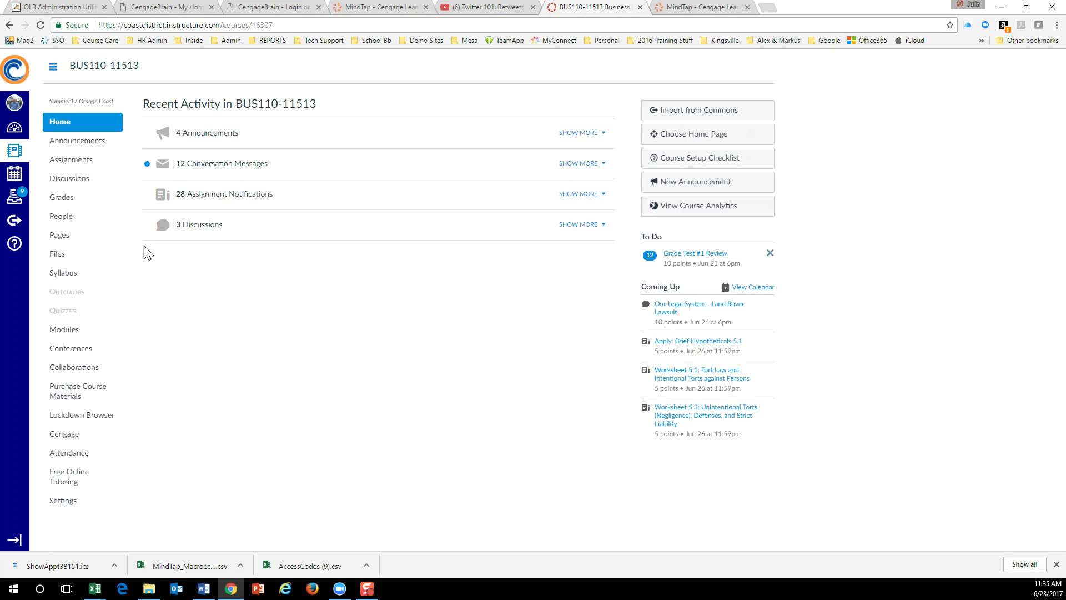
Step: On the course's Modules page, publish the Imported on 06/23/2017 header together with Apply: Brief Hypotheticals 6.1 and Worksheet 6.3
{"action": "left_click", "coordinate": [74, 334]}
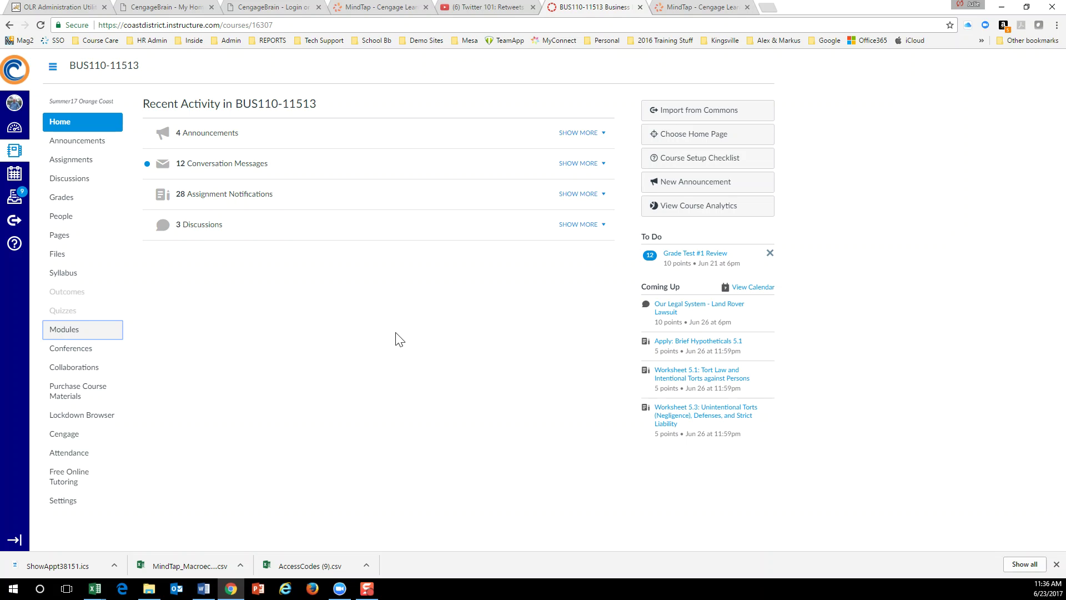
{"action": "left_click", "coordinate": [79, 332]}
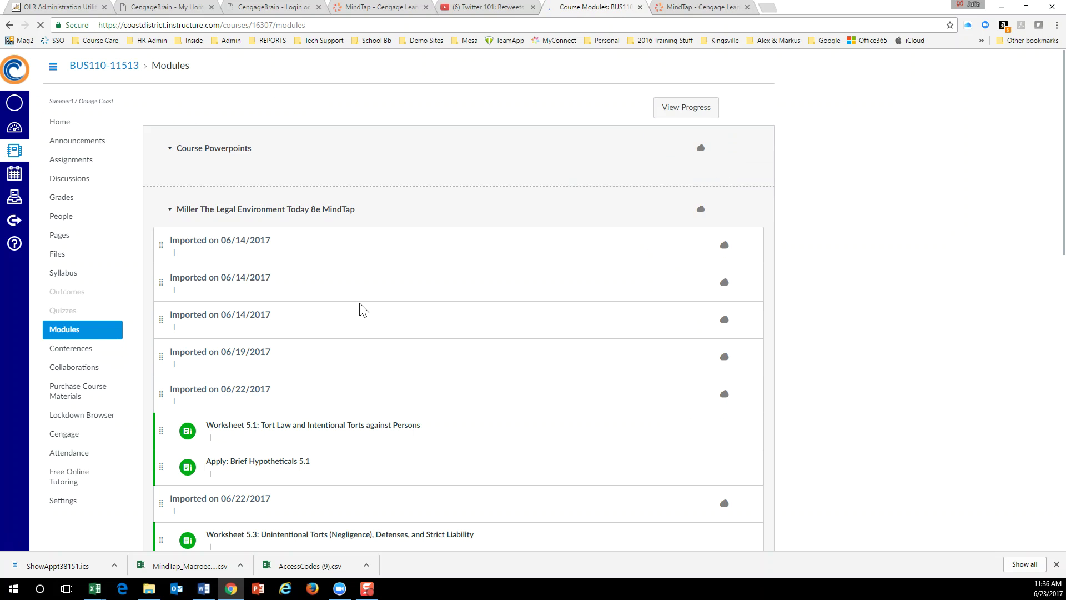
{"action": "scroll", "coordinate": [380, 310], "scroll_direction": "down", "scroll_amount": 1}
{"action": "scroll", "coordinate": [383, 311], "scroll_direction": "down", "scroll_amount": 10}
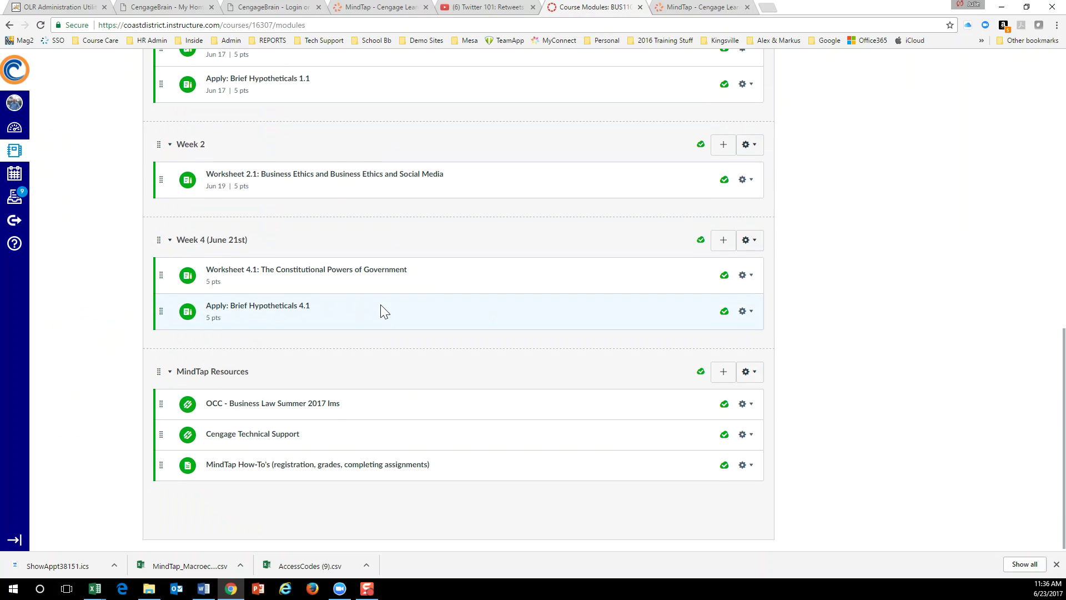
{"action": "scroll", "coordinate": [355, 302], "scroll_direction": "up", "scroll_amount": 3}
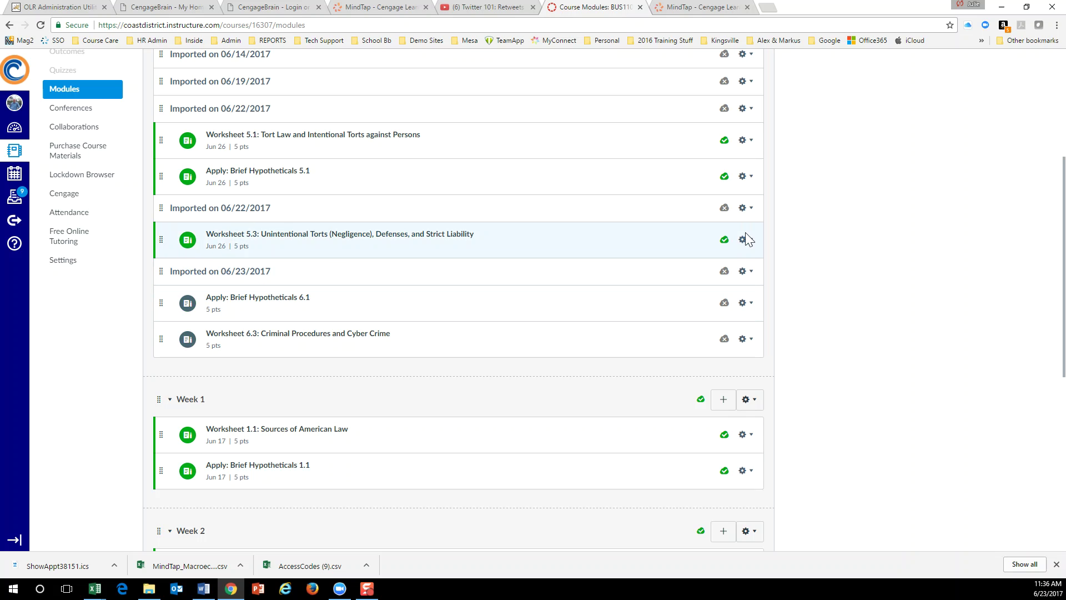
{"action": "left_click", "coordinate": [725, 272]}
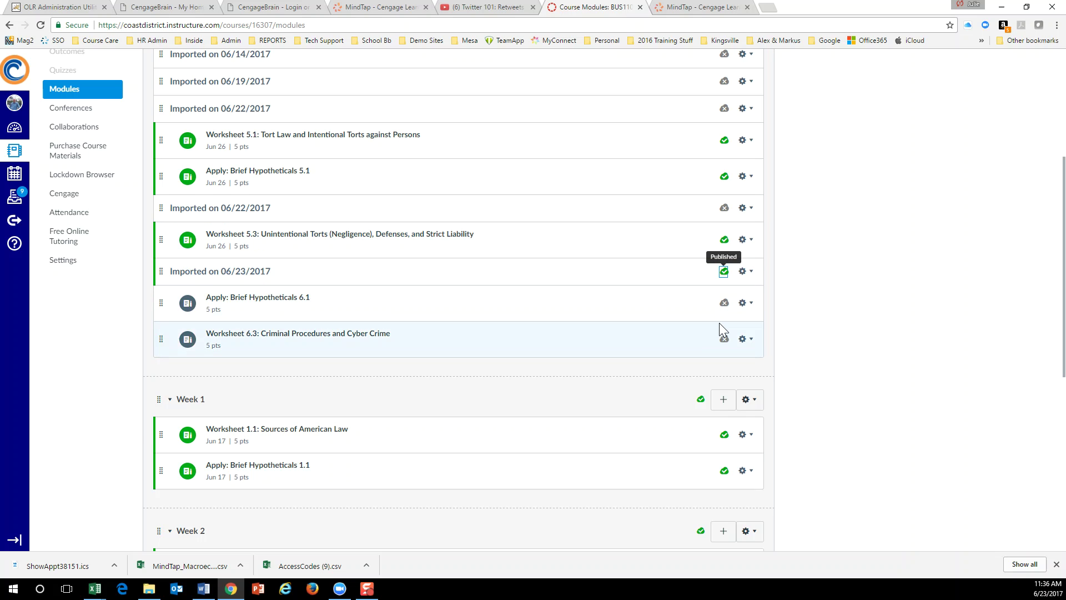
{"action": "left_click", "coordinate": [805, 282]}
{"action": "left_click_drag", "start_coordinate": [724, 303], "coordinate": [723, 337]}
{"action": "left_click", "coordinate": [724, 303]}
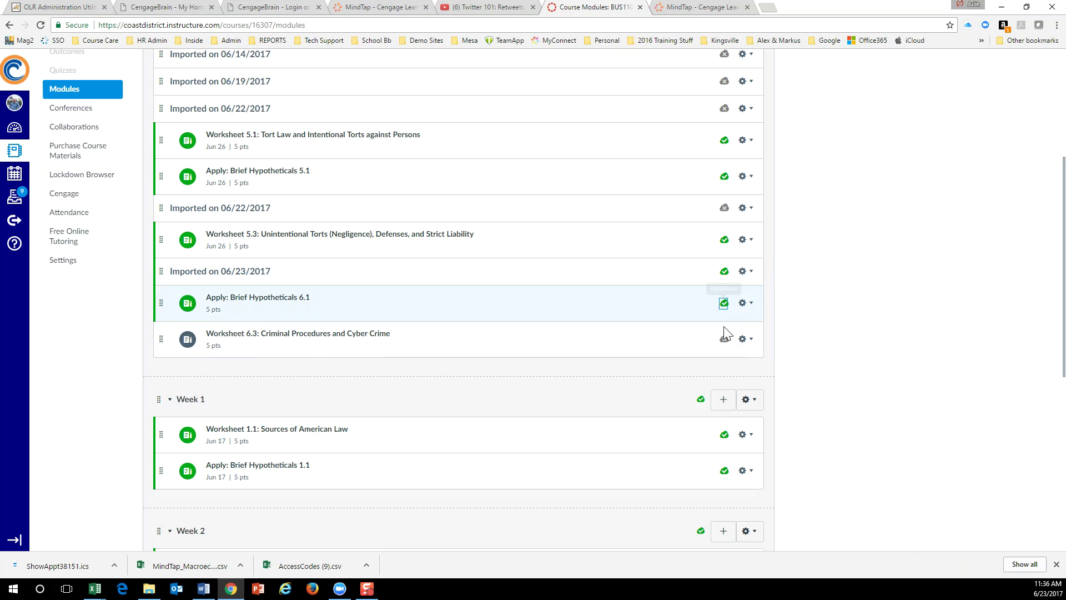
{"action": "left_click", "coordinate": [723, 339]}
Step: On the course's Assignments page, add an assignment group named "Week 6 Assignments (June )"
{"action": "scroll", "coordinate": [792, 269], "scroll_direction": "up", "scroll_amount": 5}
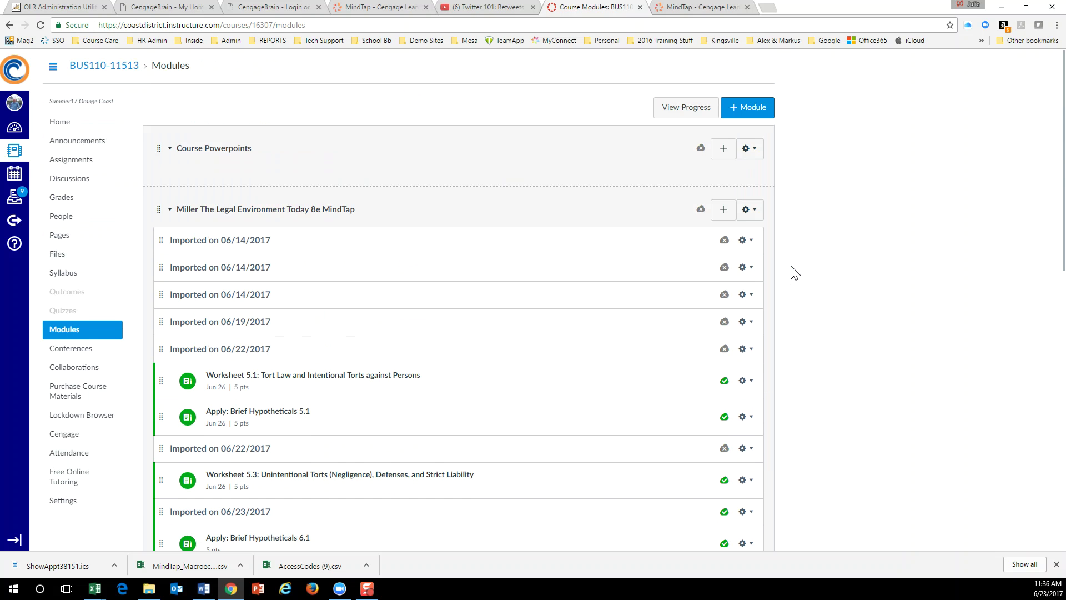
{"action": "left_click", "coordinate": [74, 165]}
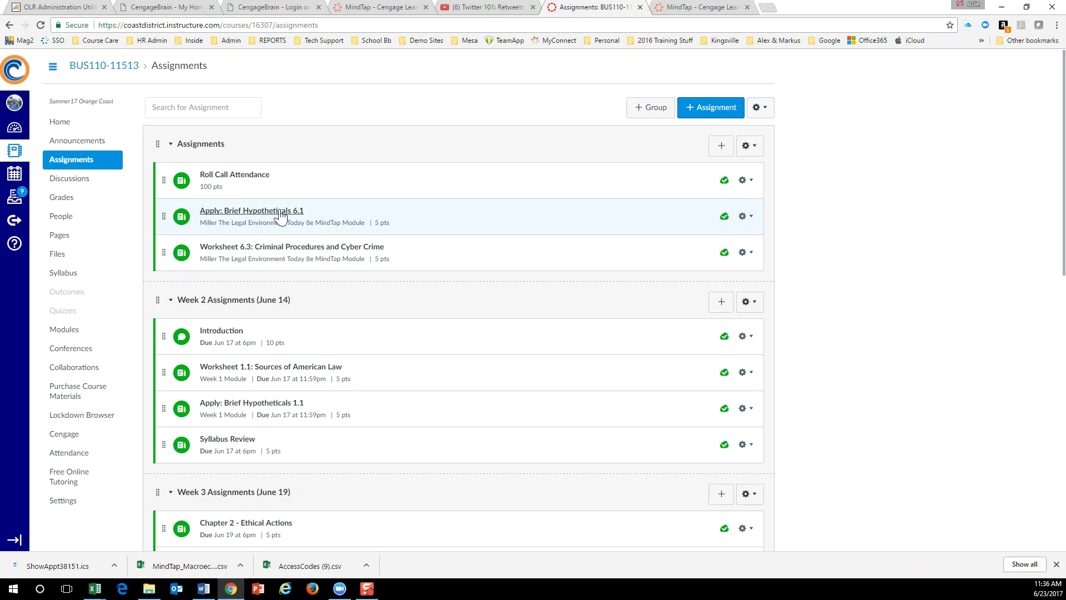
{"action": "scroll", "coordinate": [313, 265], "scroll_direction": "down", "scroll_amount": 10}
{"action": "scroll", "coordinate": [312, 263], "scroll_direction": "up", "scroll_amount": 10}
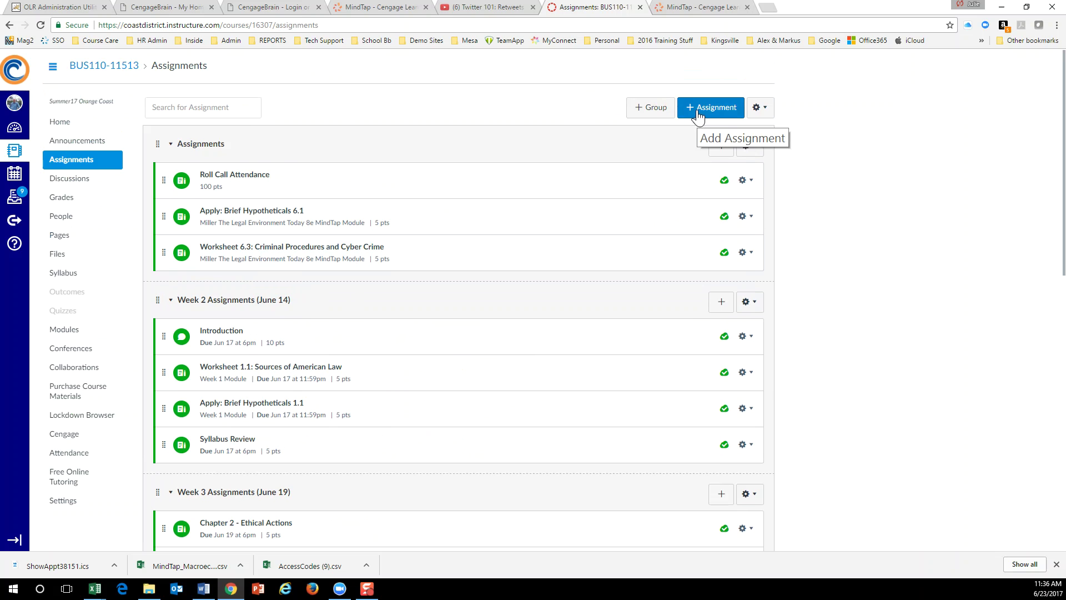
{"action": "left_click", "coordinate": [659, 107]}
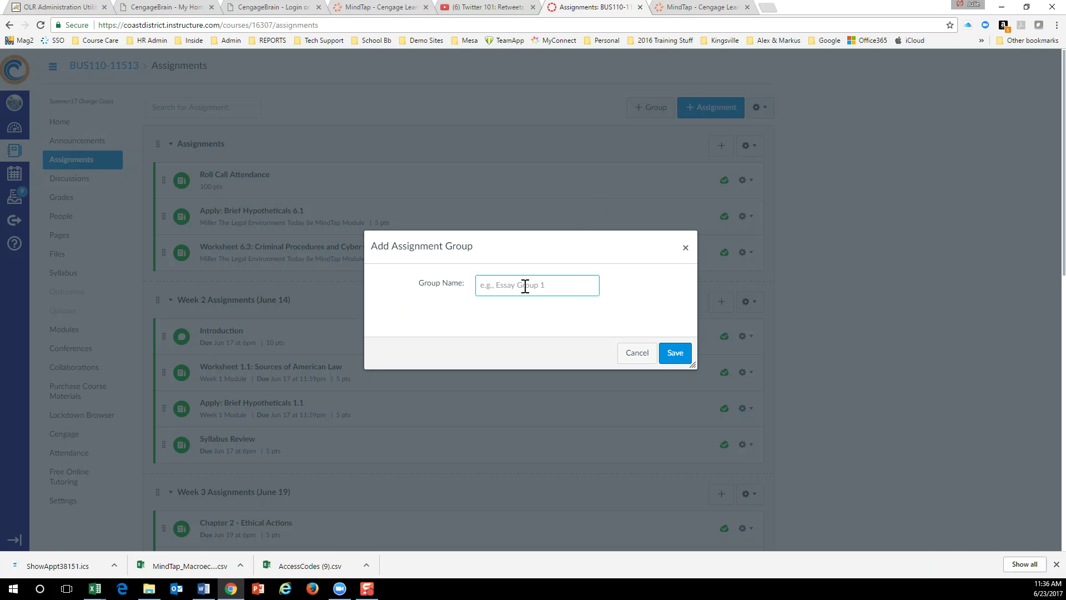
{"action": "type", "text": "Week 6 Assignments (June"}
{"action": "left_click", "coordinate": [666, 353]}
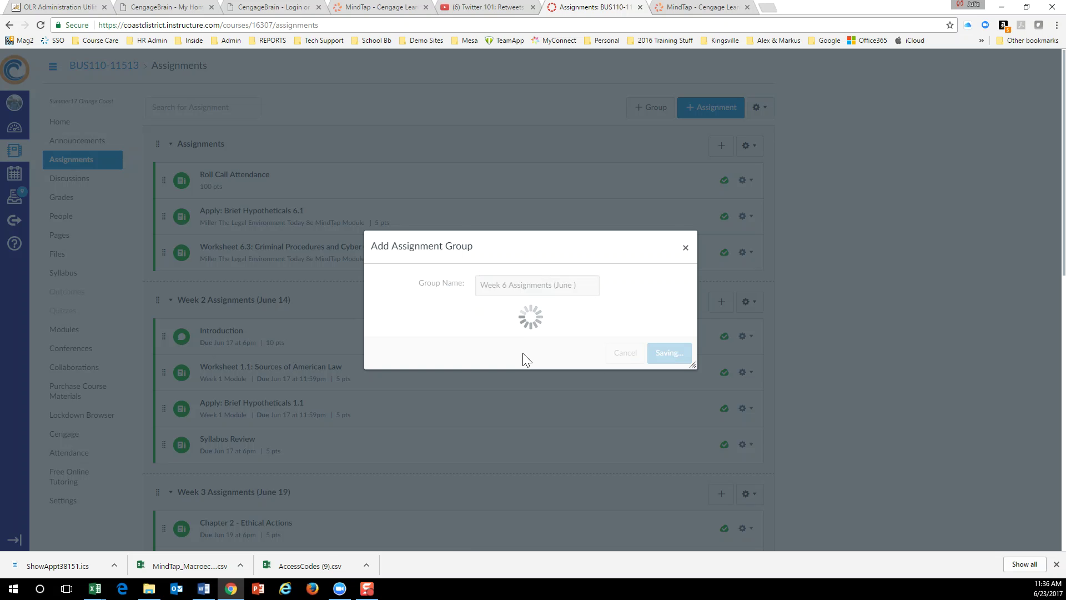
Step: Move Apply: Brief Hypotheticals 6.1 from the Assignments group into the Week 6 Assignments group
{"action": "scroll", "coordinate": [512, 357], "scroll_direction": "down", "scroll_amount": 12}
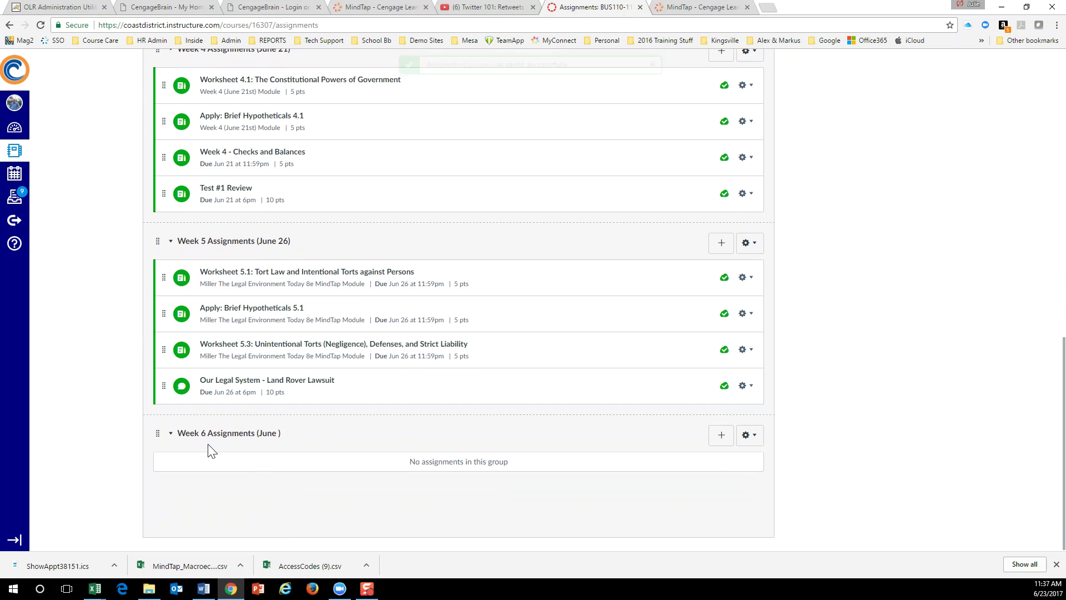
{"action": "scroll", "coordinate": [303, 405], "scroll_direction": "up", "scroll_amount": 15}
{"action": "left_click_drag", "start_coordinate": [165, 219], "coordinate": [159, 459]}
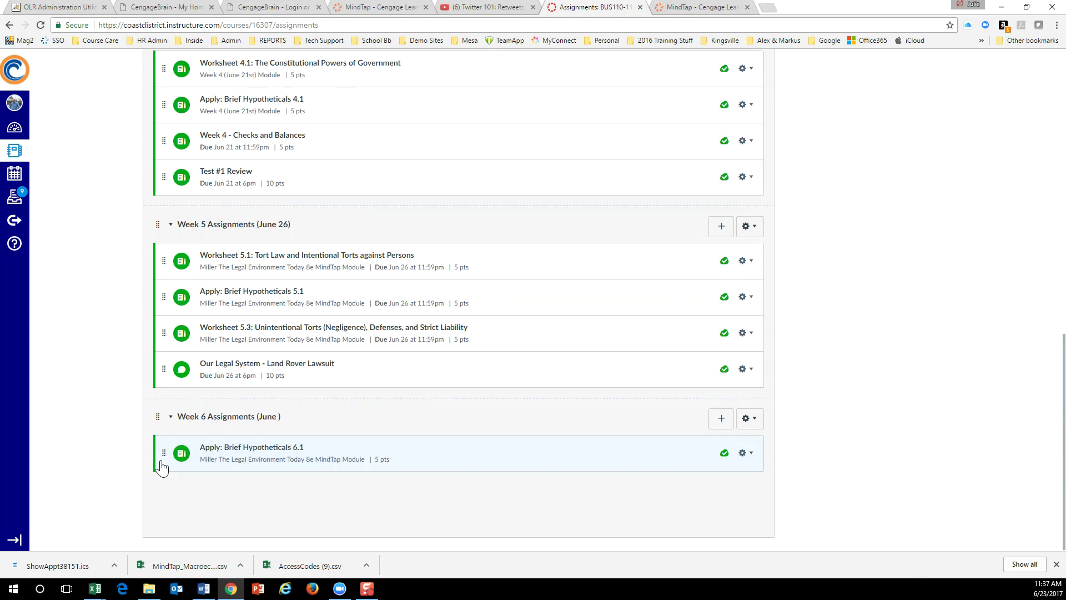
Step: Move Worksheet 6.3: Criminal Procedures and Cyber Crime from the Assignments group into the Week 6 Assignments group
{"action": "scroll", "coordinate": [321, 369], "scroll_direction": "up", "scroll_amount": 15}
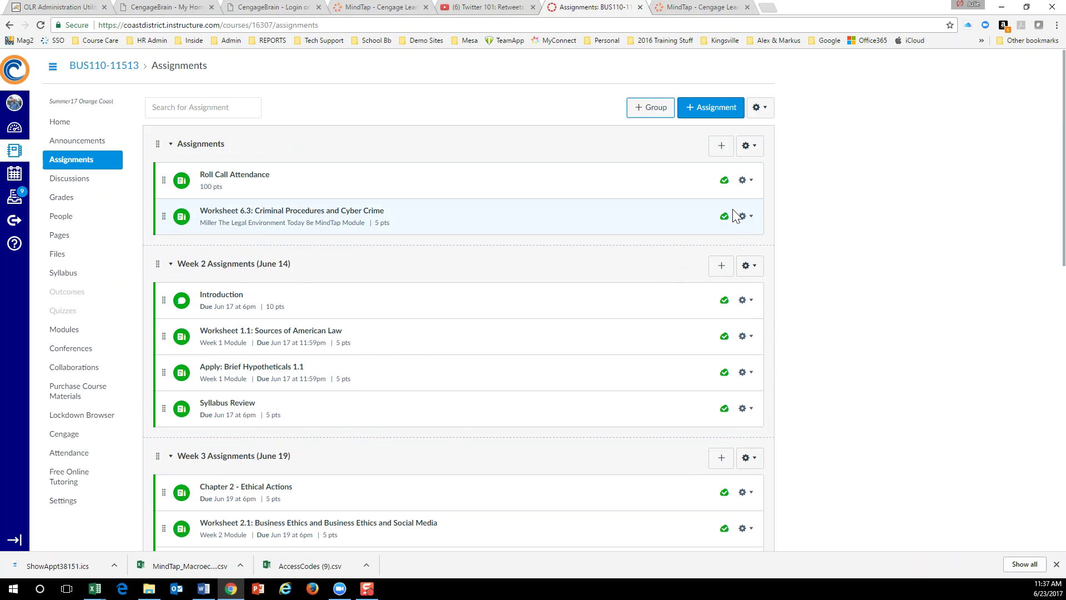
{"action": "left_click", "coordinate": [743, 221]}
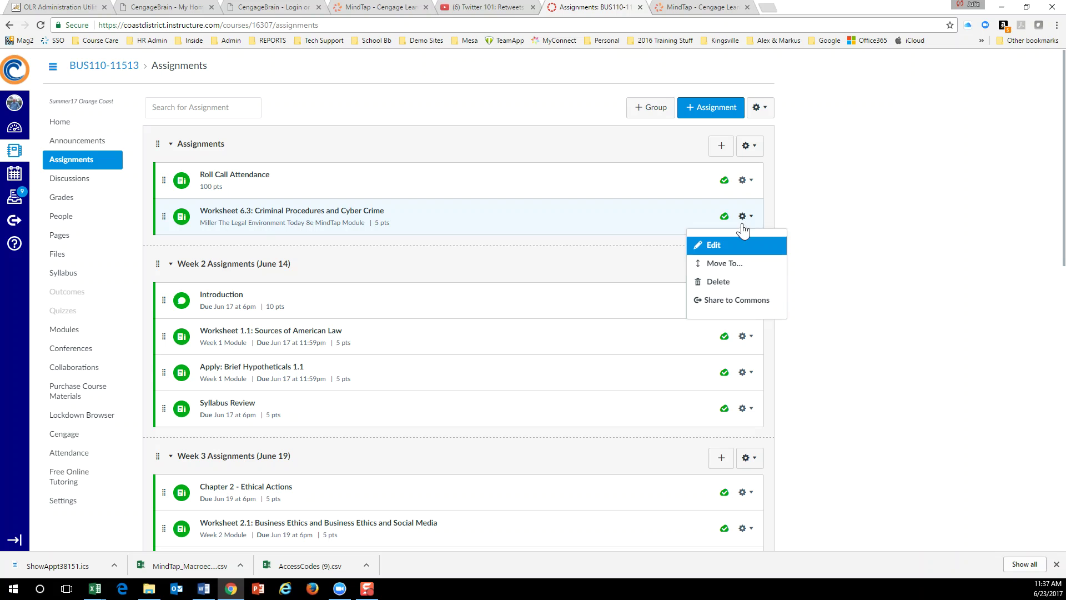
{"action": "left_click", "coordinate": [728, 265]}
{"action": "scroll", "coordinate": [472, 319], "scroll_direction": "down", "scroll_amount": 1}
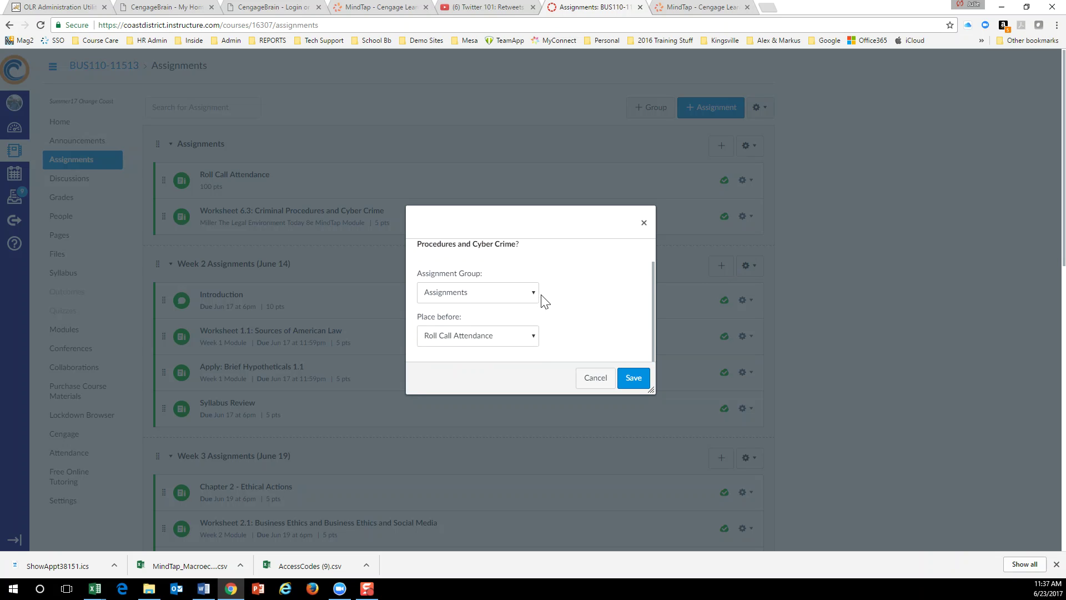
{"action": "left_click", "coordinate": [532, 292]}
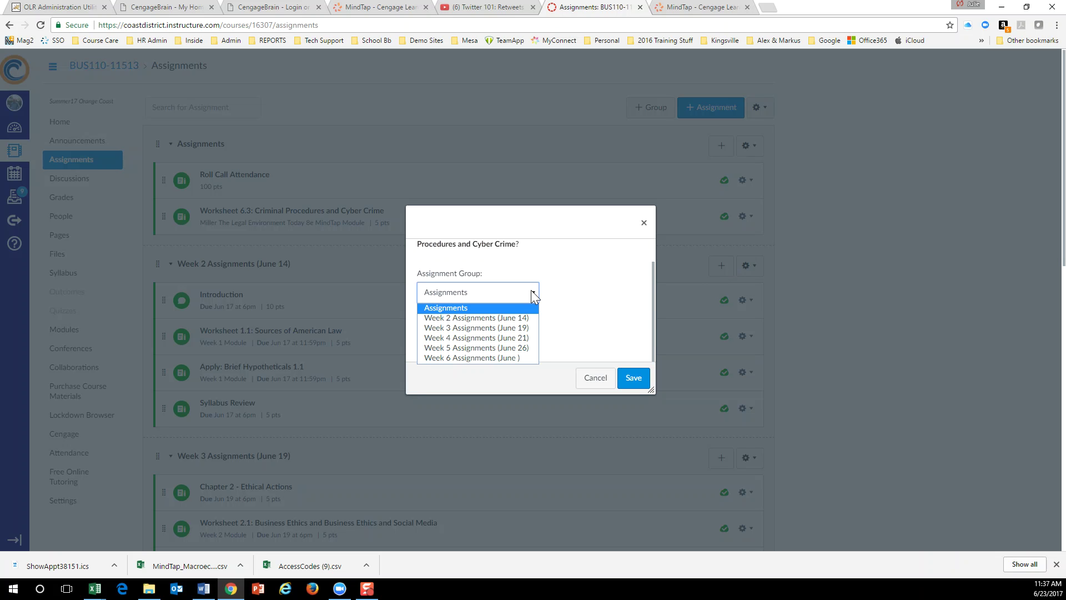
{"action": "left_click", "coordinate": [508, 358]}
{"action": "left_click", "coordinate": [631, 381]}
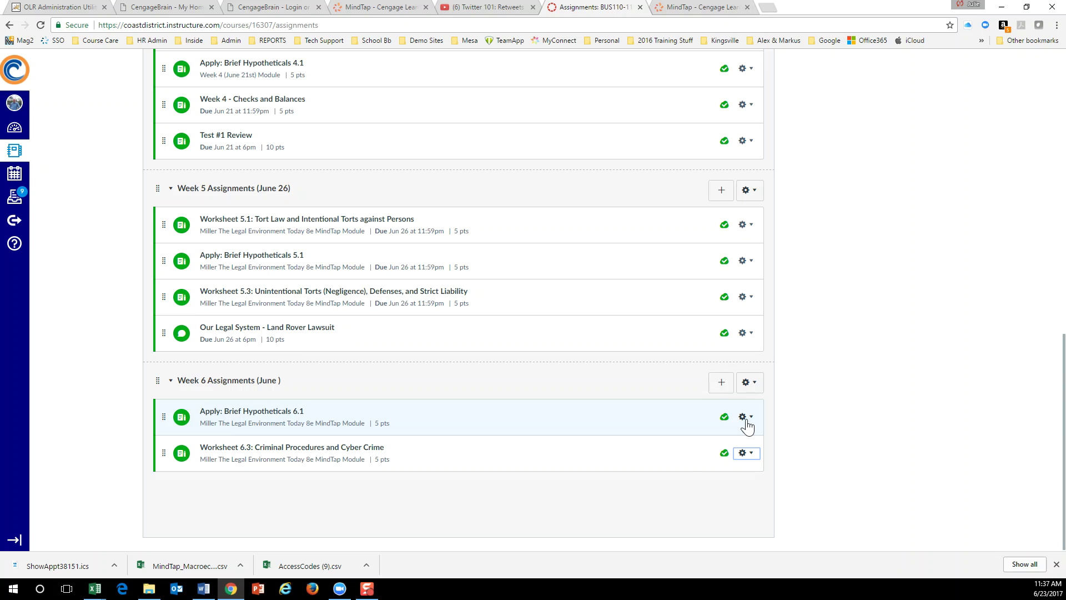
{"action": "left_click", "coordinate": [745, 423]}
{"action": "left_click", "coordinate": [731, 448]}
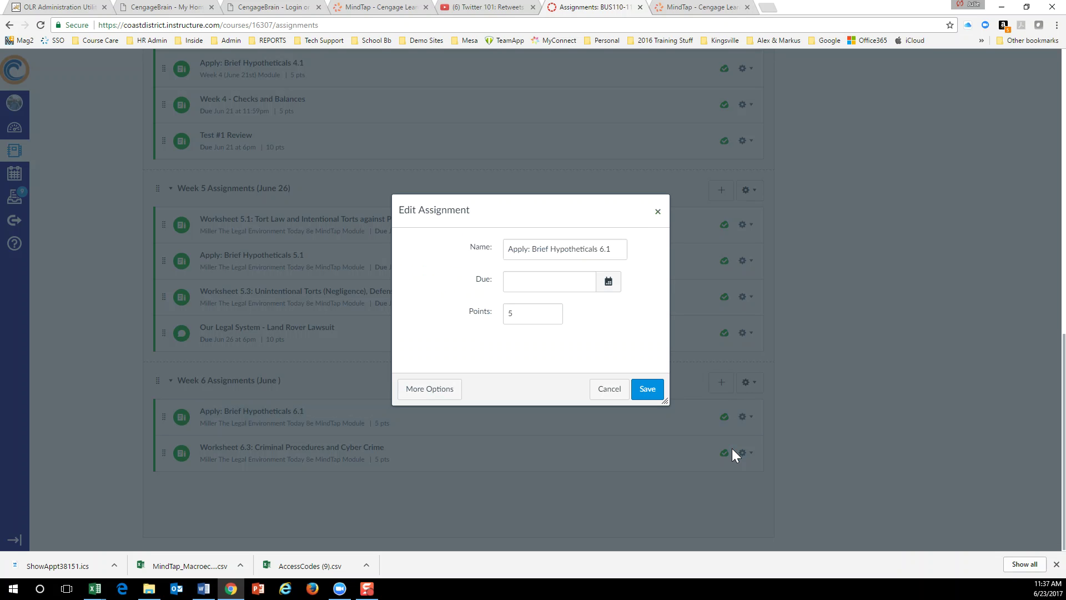
{"action": "left_click", "coordinate": [608, 389]}
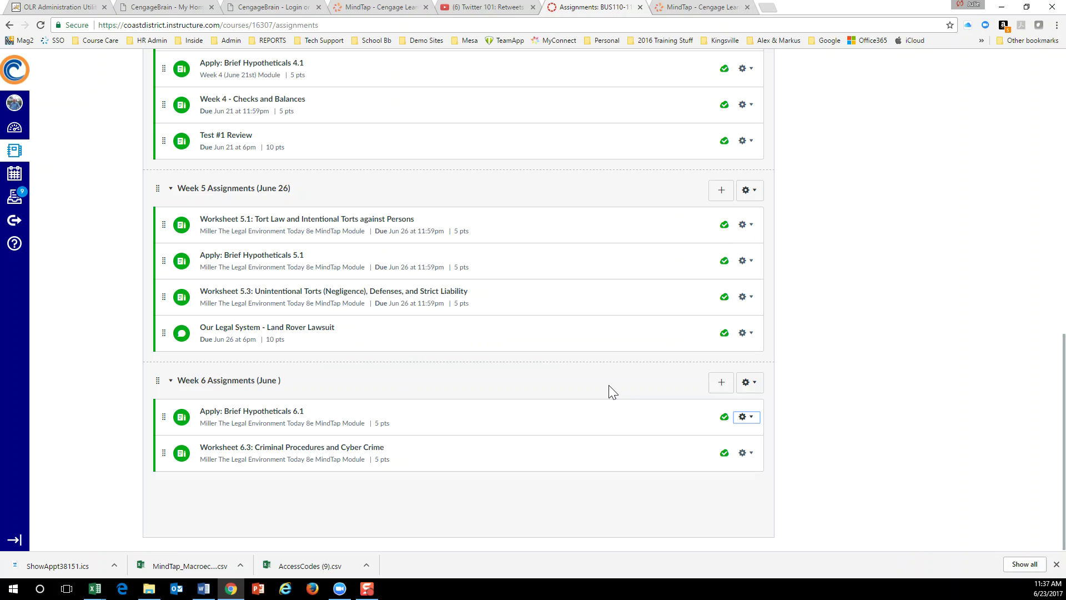
Step: Unpublish Apply: Brief Hypotheticals 6.1 and Worksheet 6.3 in the Week 6 Assignments group
{"action": "left_click", "coordinate": [725, 419]}
{"action": "left_click", "coordinate": [724, 452]}
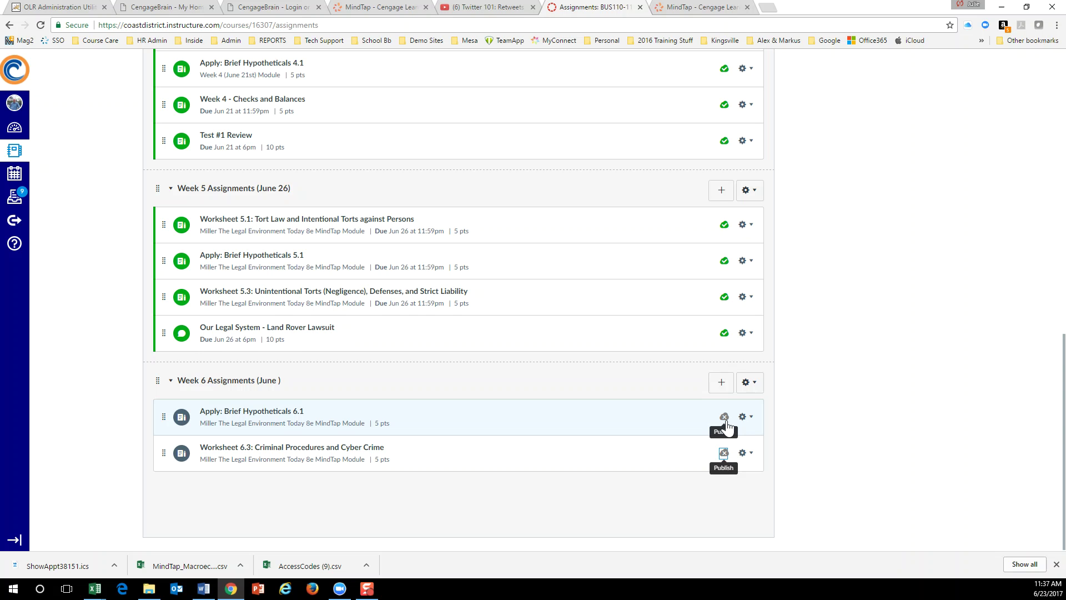
{"action": "scroll", "coordinate": [834, 393], "scroll_direction": "up", "scroll_amount": 8}
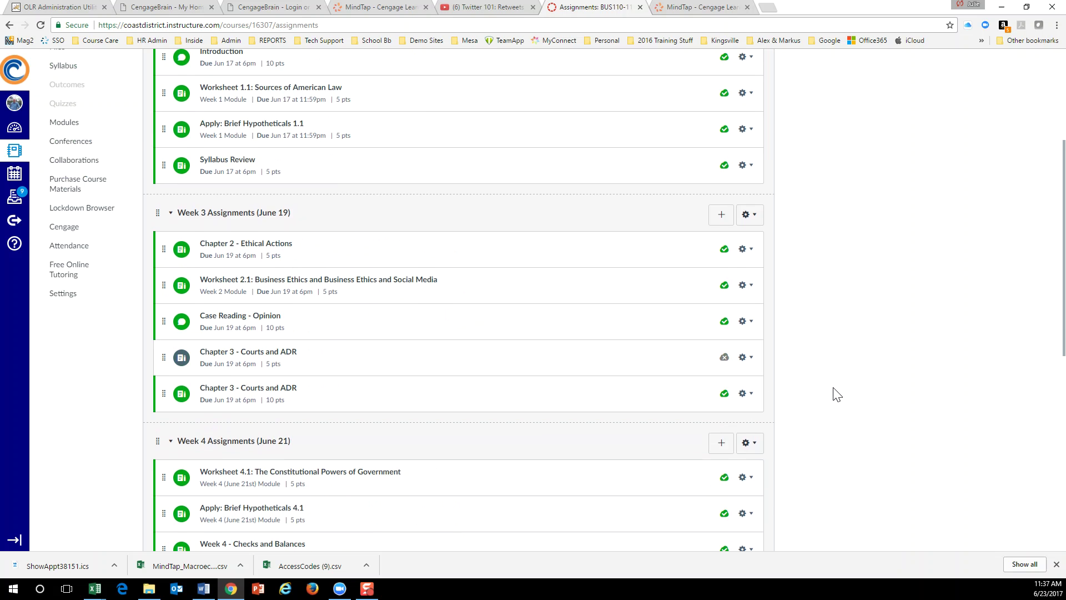
{"action": "scroll", "coordinate": [837, 393], "scroll_direction": "up", "scroll_amount": 4}
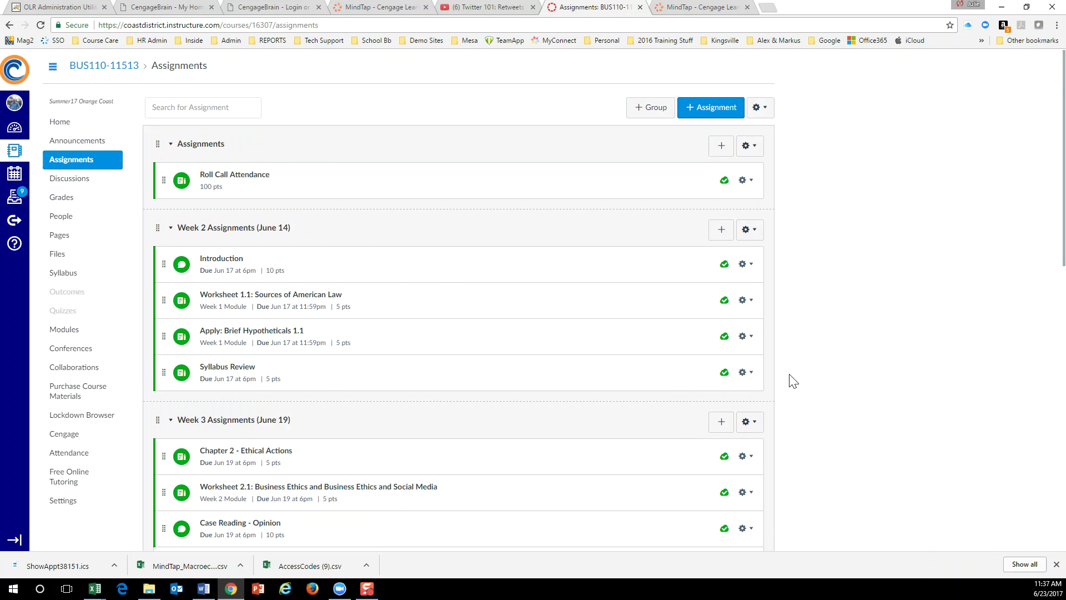